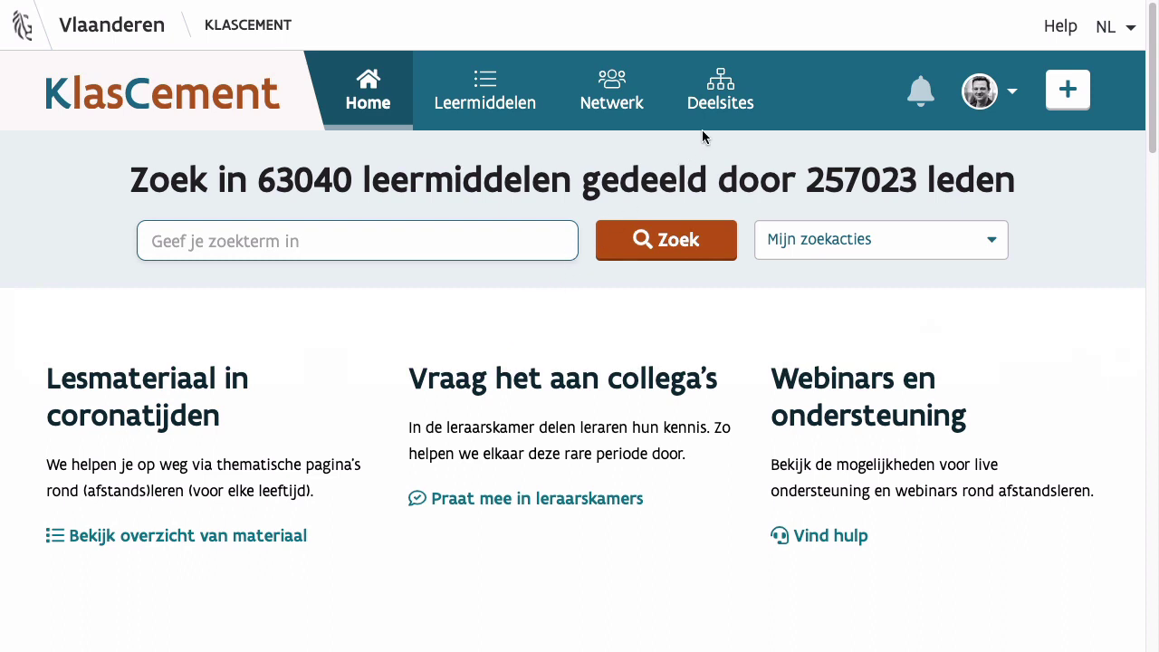
- Open the Toll-net subsite from the KlasCement subsites overview and go to its H5P page
left_click(737, 86)
scroll(733, 380, "down", 5)
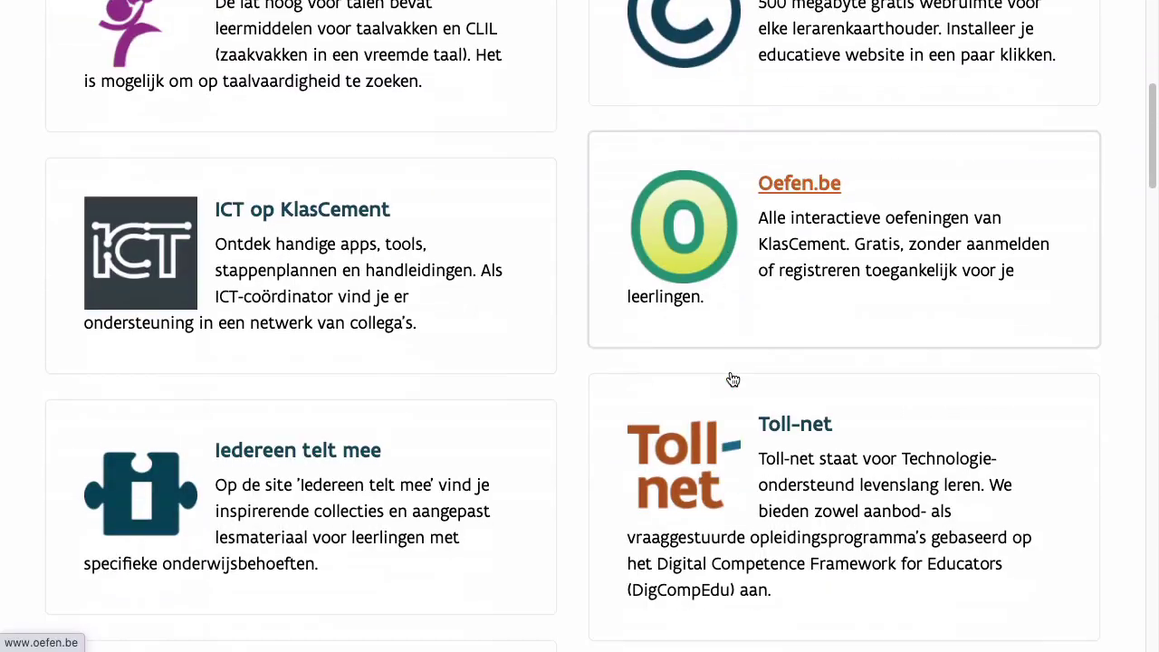
left_click(747, 521)
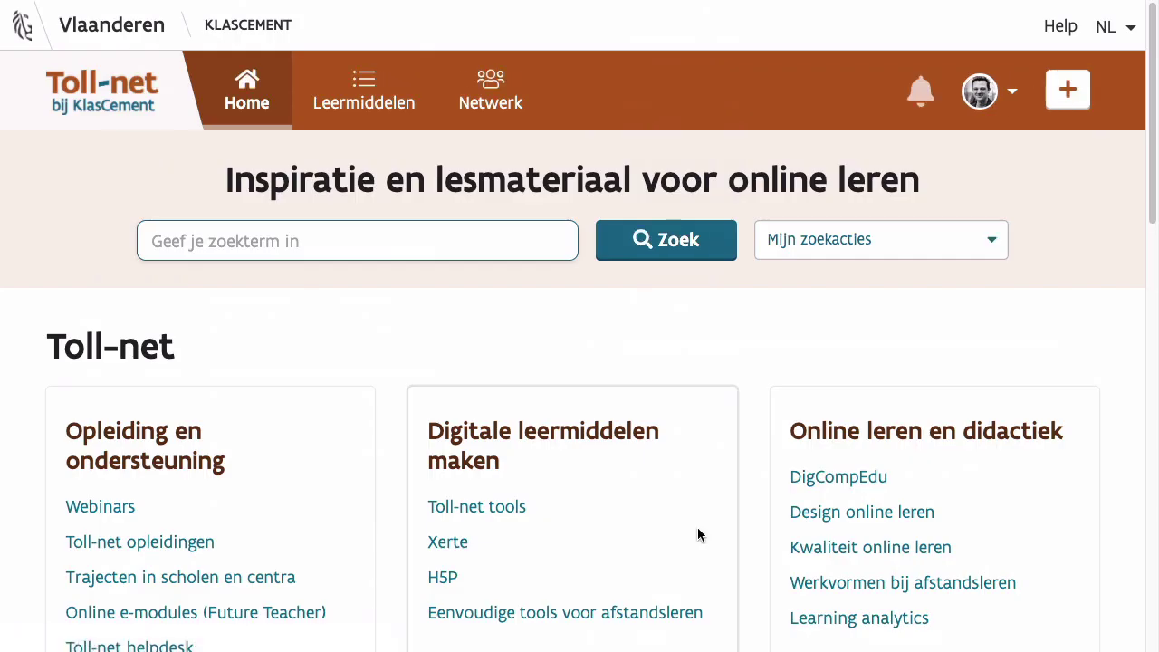
scroll(698, 535, "down", 1)
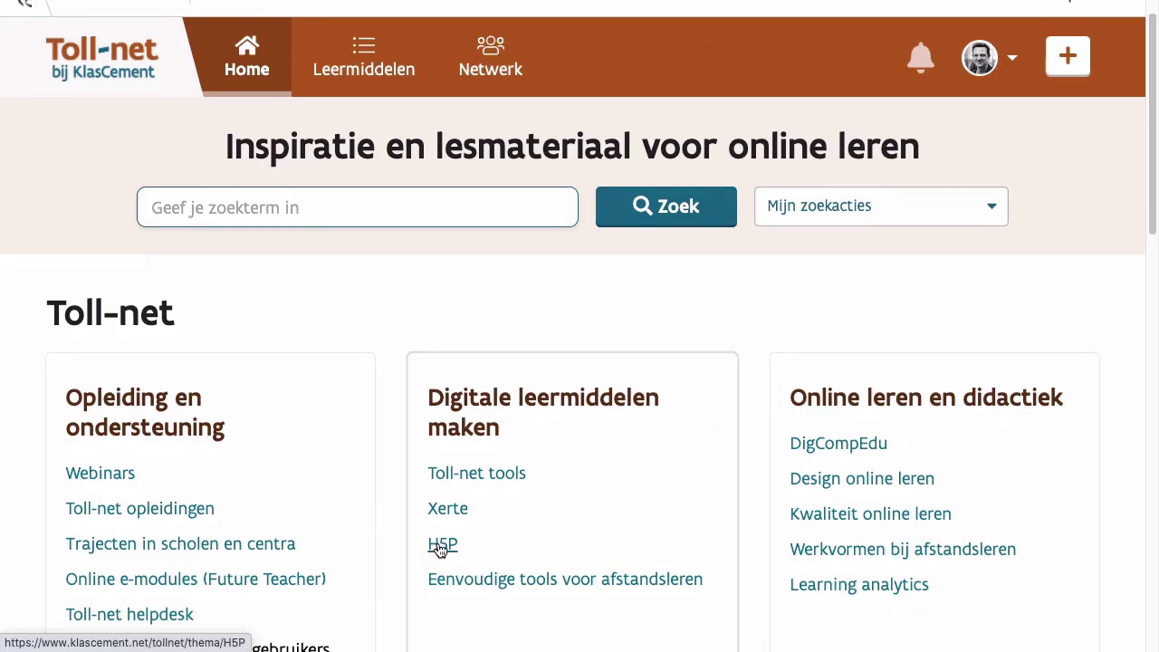
left_click(440, 547)
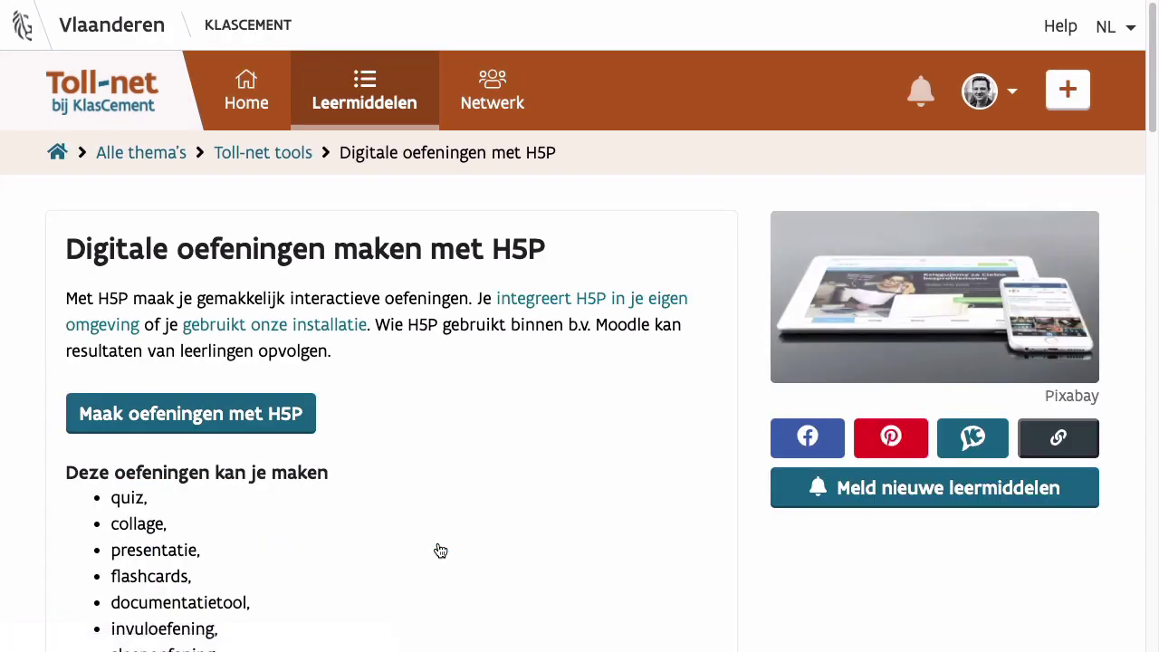
- Review the H5P page, start making exercises with H5P and accept linking the account to Toll-net
scroll(440, 551, "down", 2)
scroll(440, 551, "down", 8)
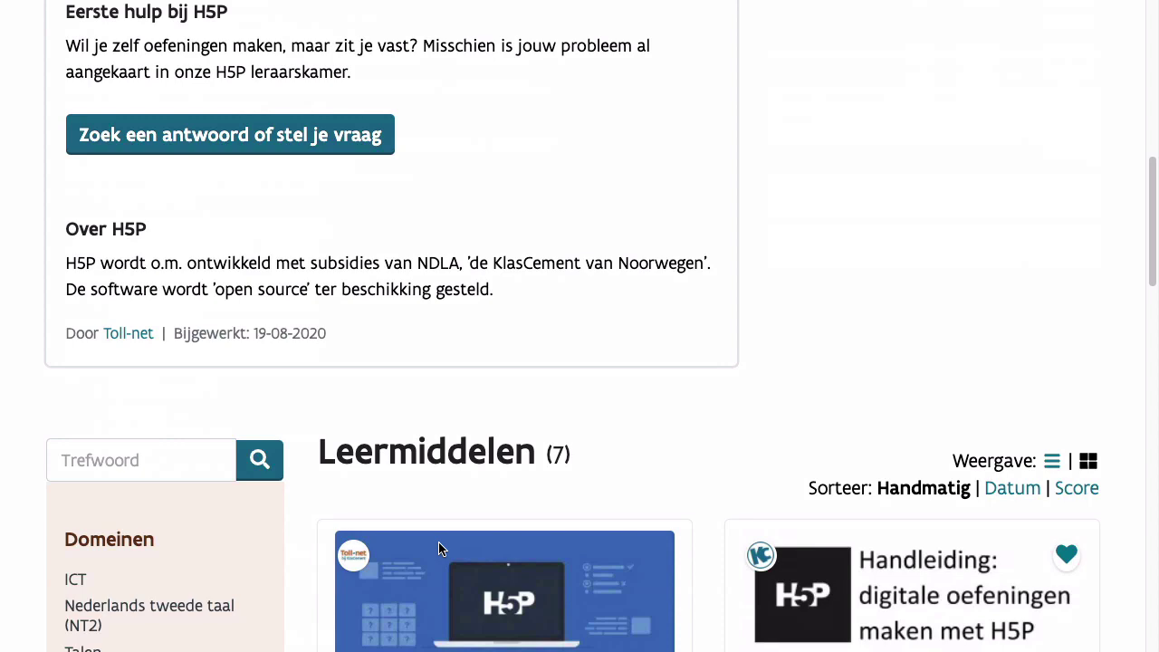
scroll(417, 579, "up", 3)
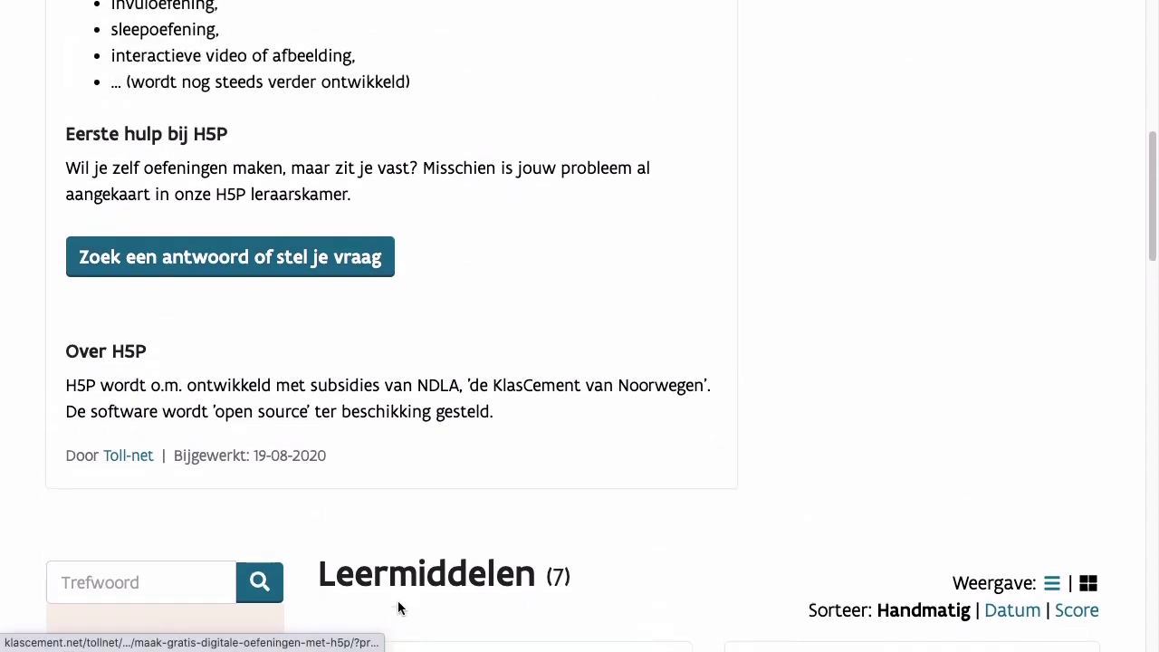
scroll(398, 608, "up", 5)
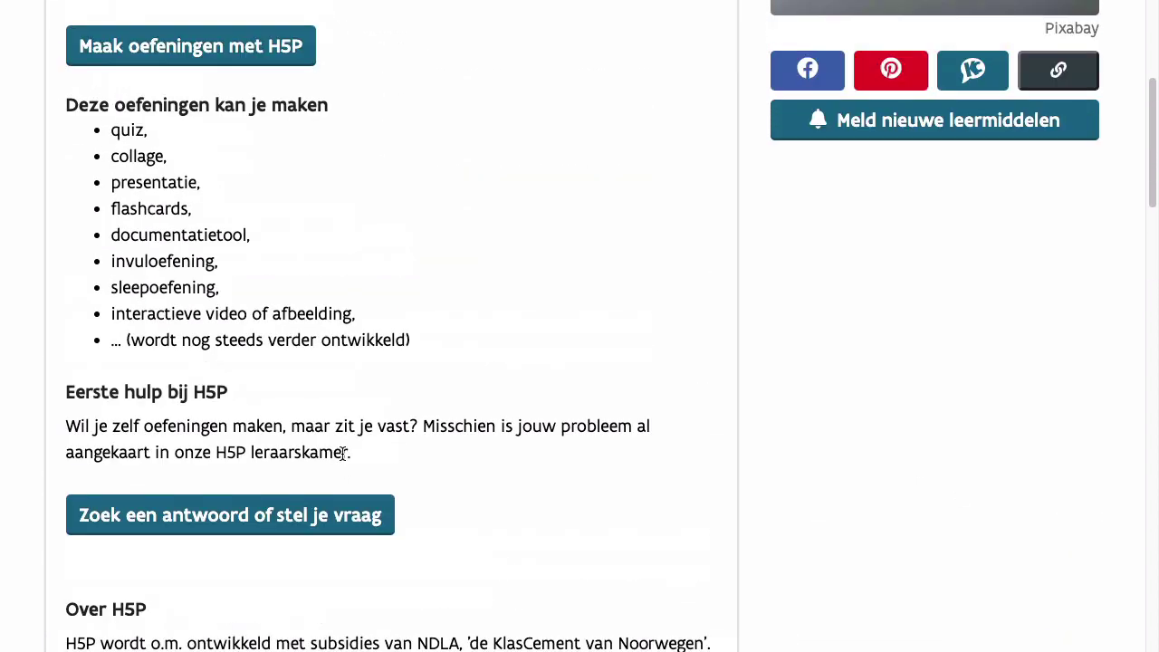
scroll(342, 453, "up", 3)
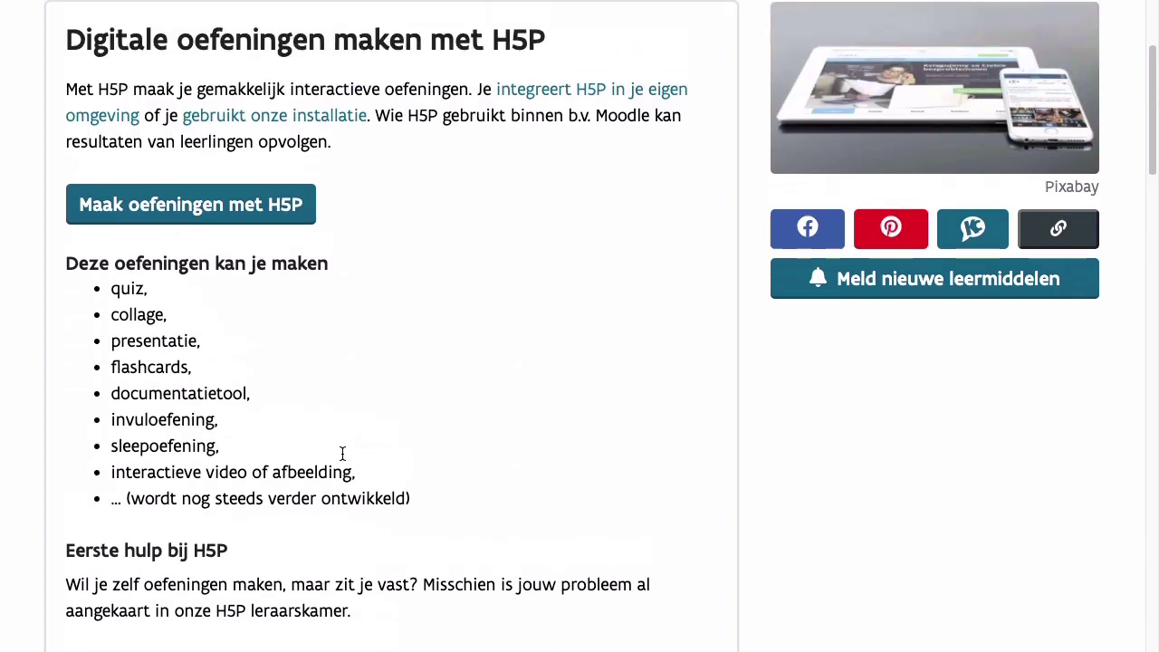
scroll(343, 452, "up", 2)
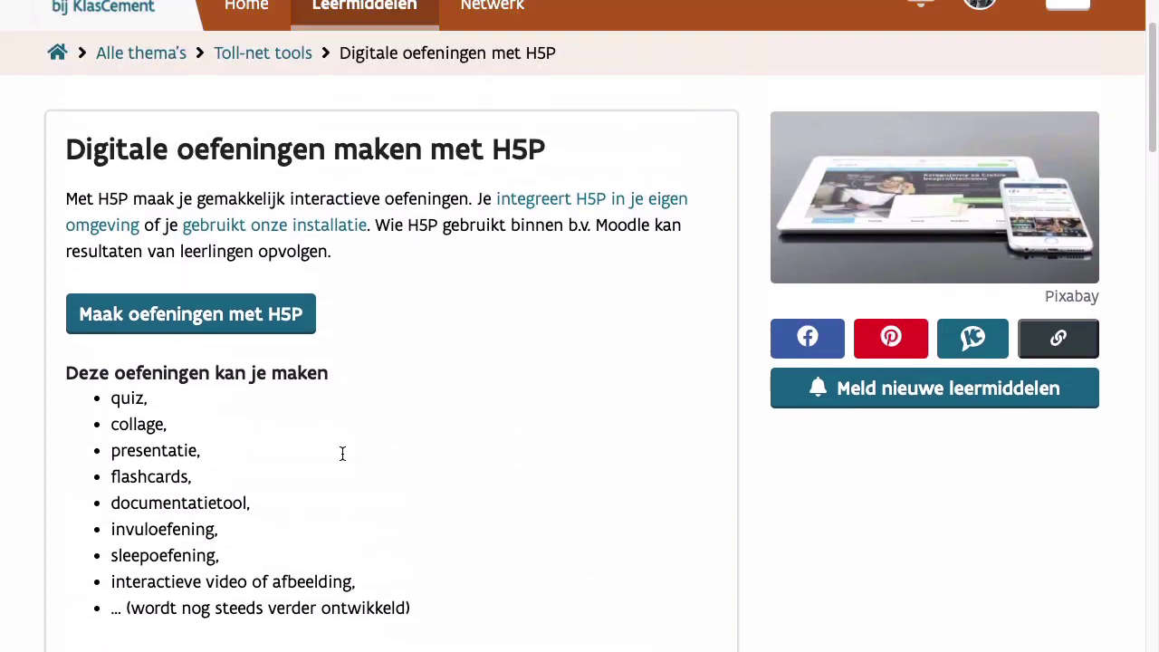
left_click(265, 336)
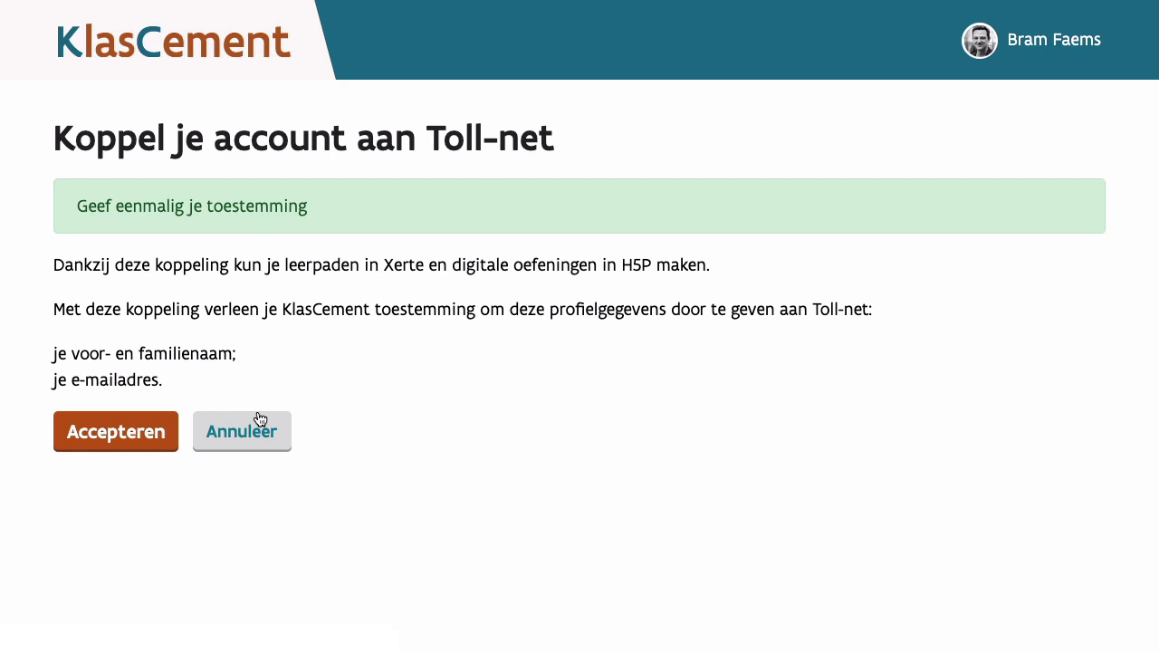
left_click(131, 440)
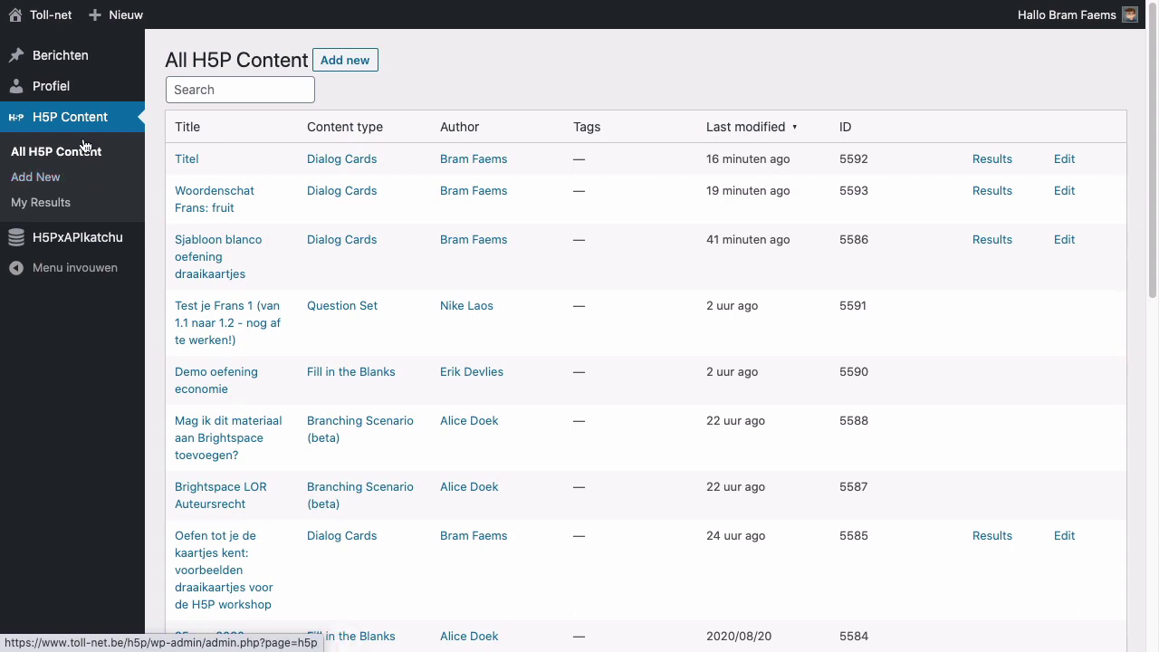
- Add new H5P content of the Dialog Cards type and title it "Franse woordenschat: fruit"
left_click(30, 187)
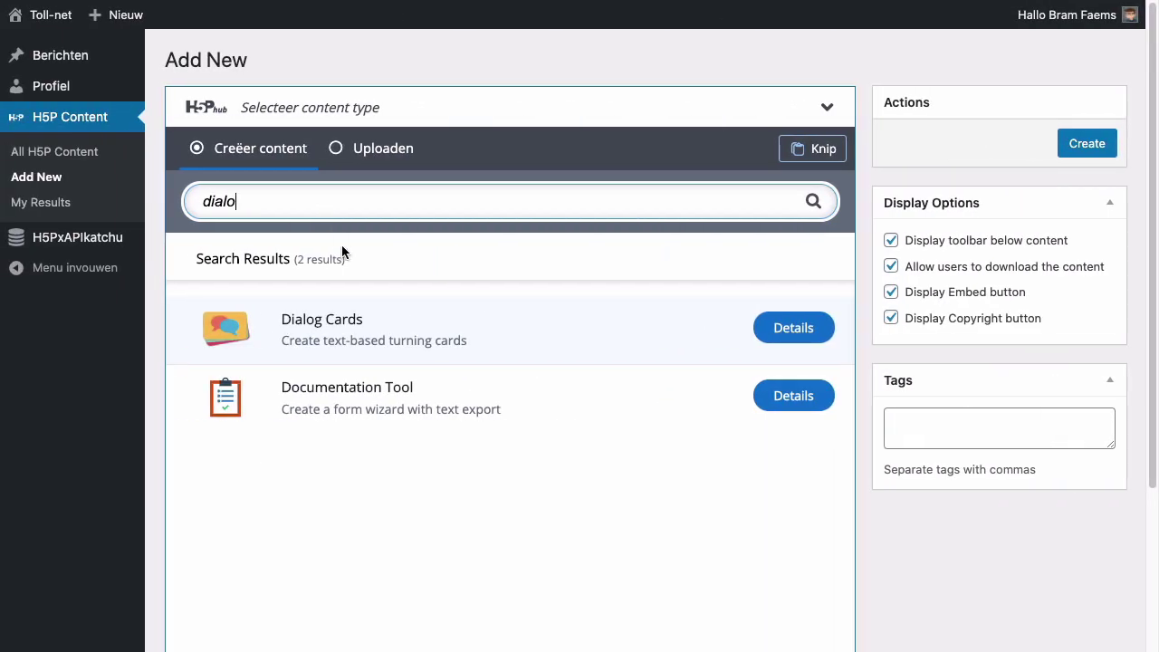
left_click(347, 321)
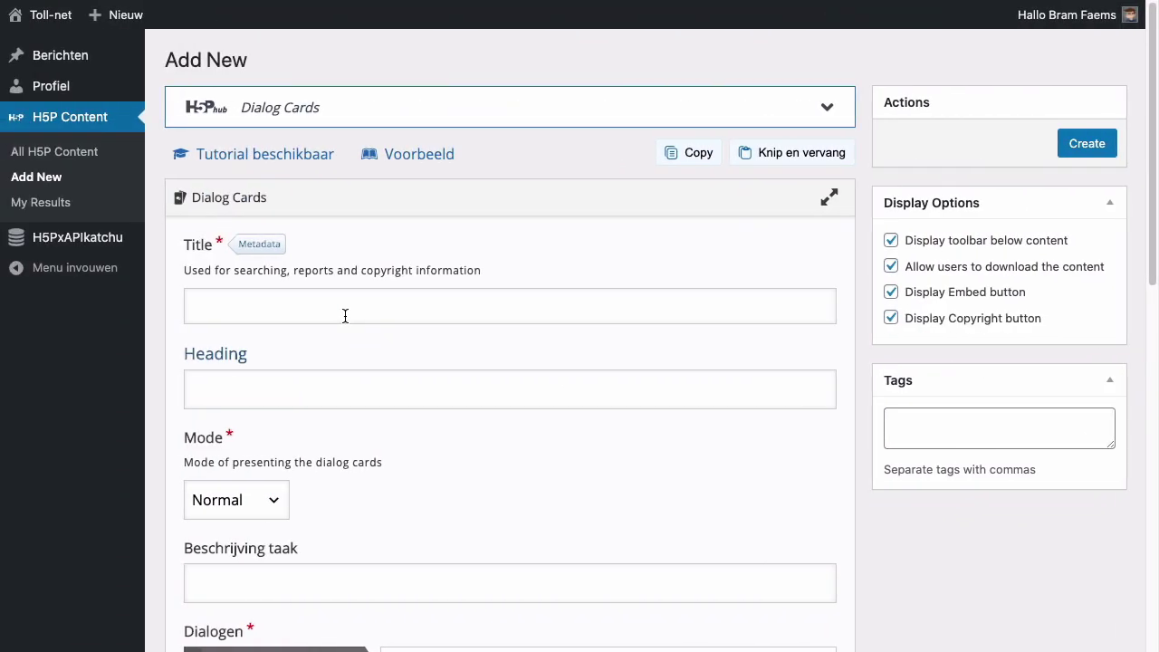
left_click(345, 316)
type("Fr")
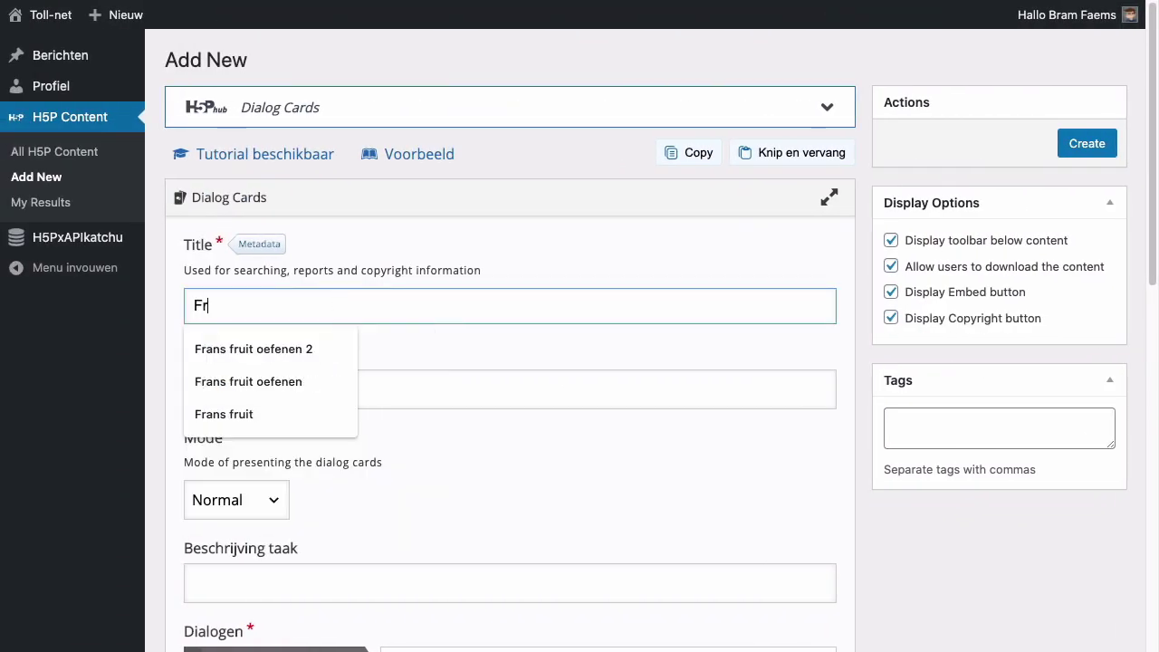
type("anse woordens")
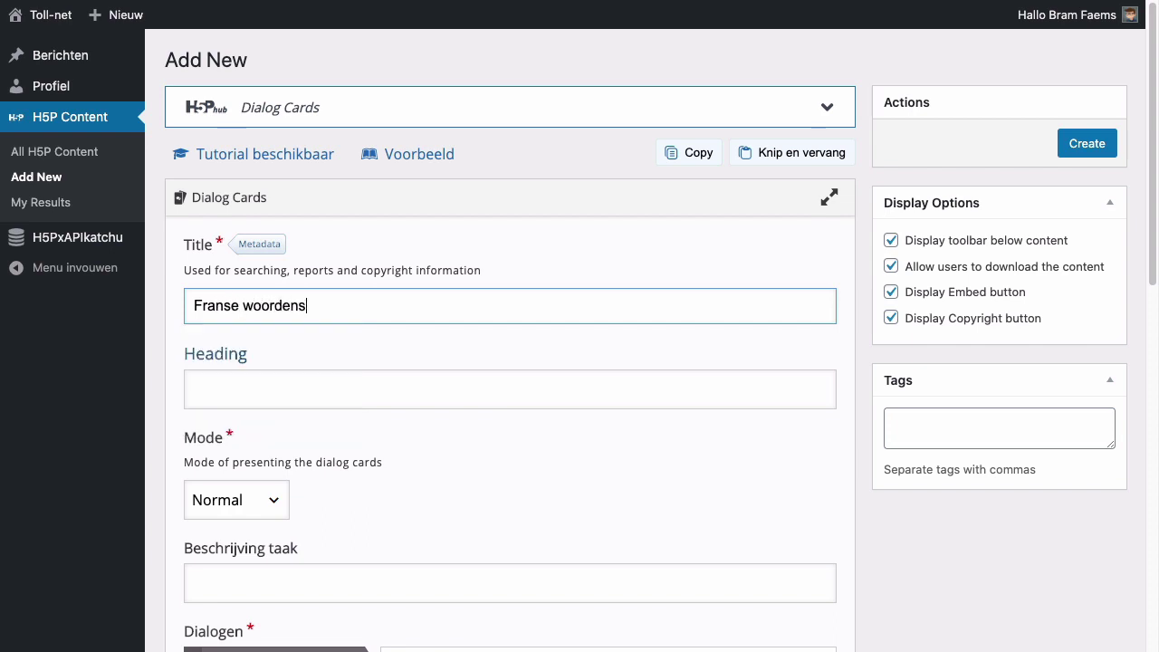
type("chat : : fruit")
- Enter the heading "Oefen de woordjes mondeling toe je ze kent. Oefen daarna schriftelijk."
left_click(318, 379)
type("Oefen de woo")
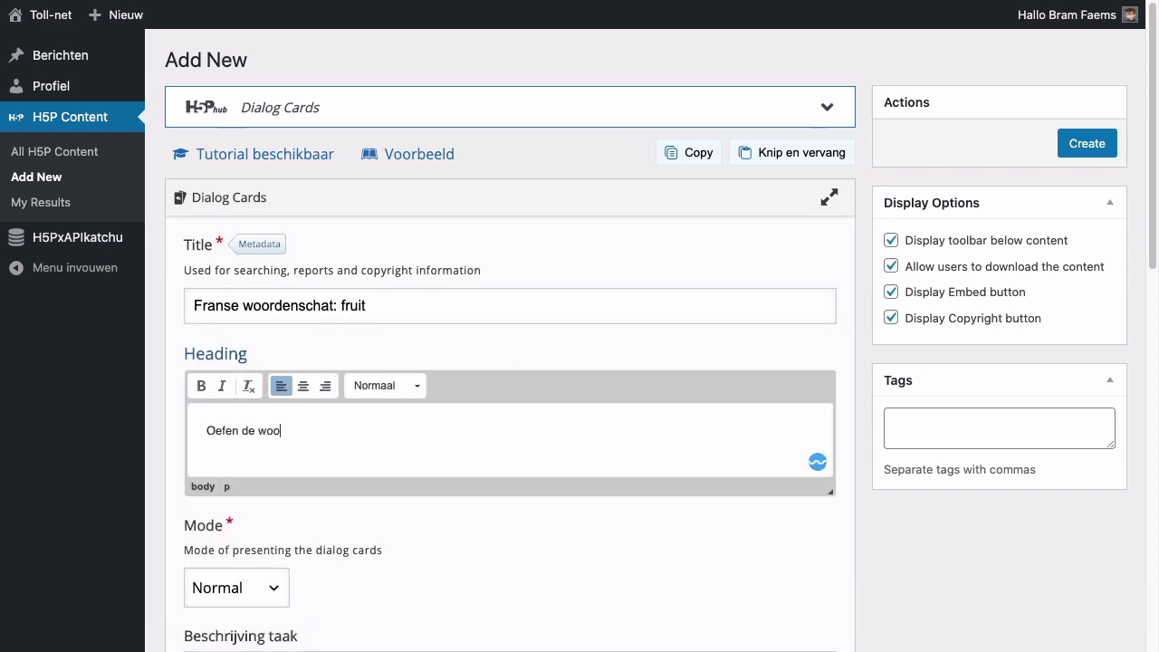
type("rdjes mondeling toe je ze kent. Oef")
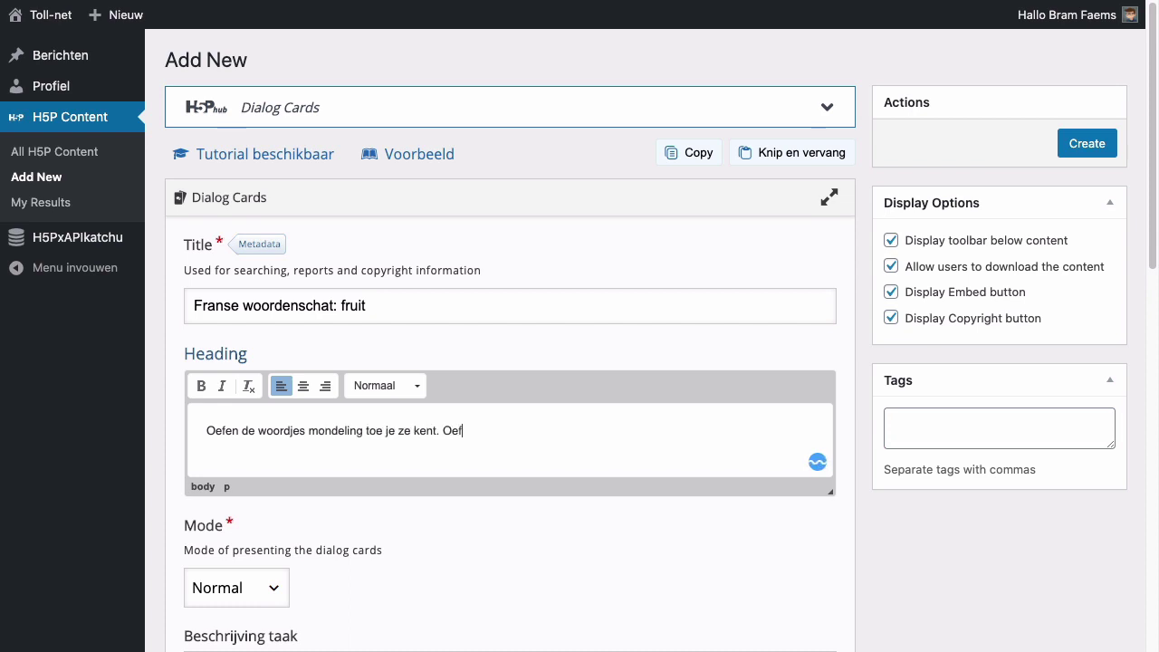
type("en daarna schriftelijk.")
- Set the mode of presenting the dialog cards to Repetition
scroll(644, 353, "down", 2)
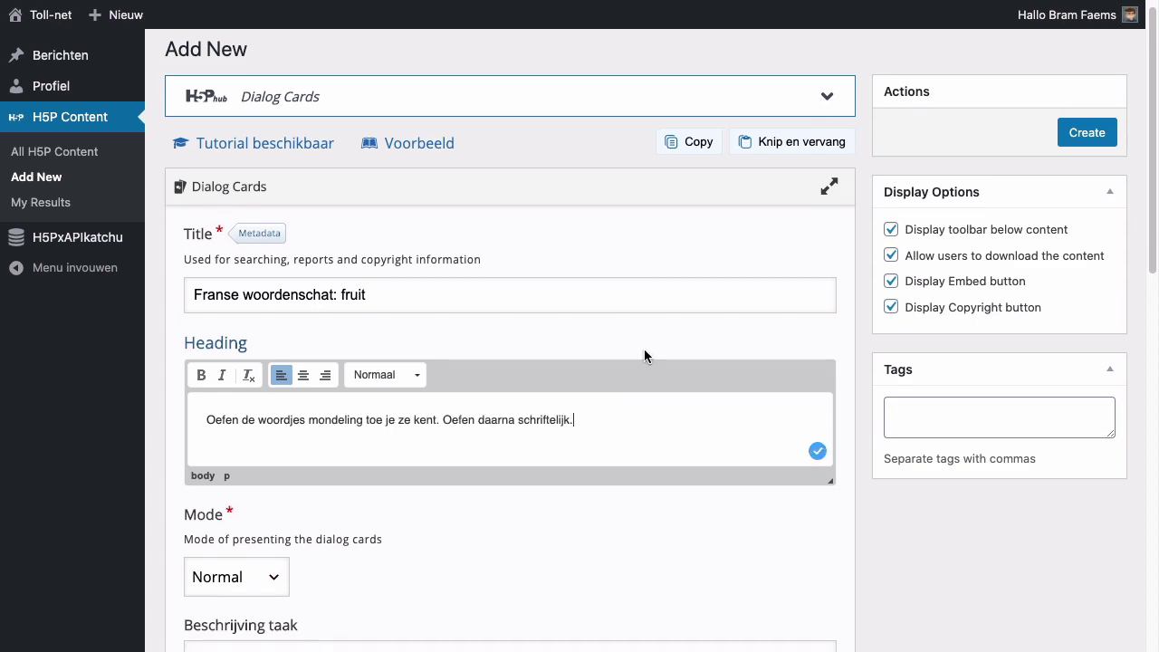
scroll(643, 354, "down", 4)
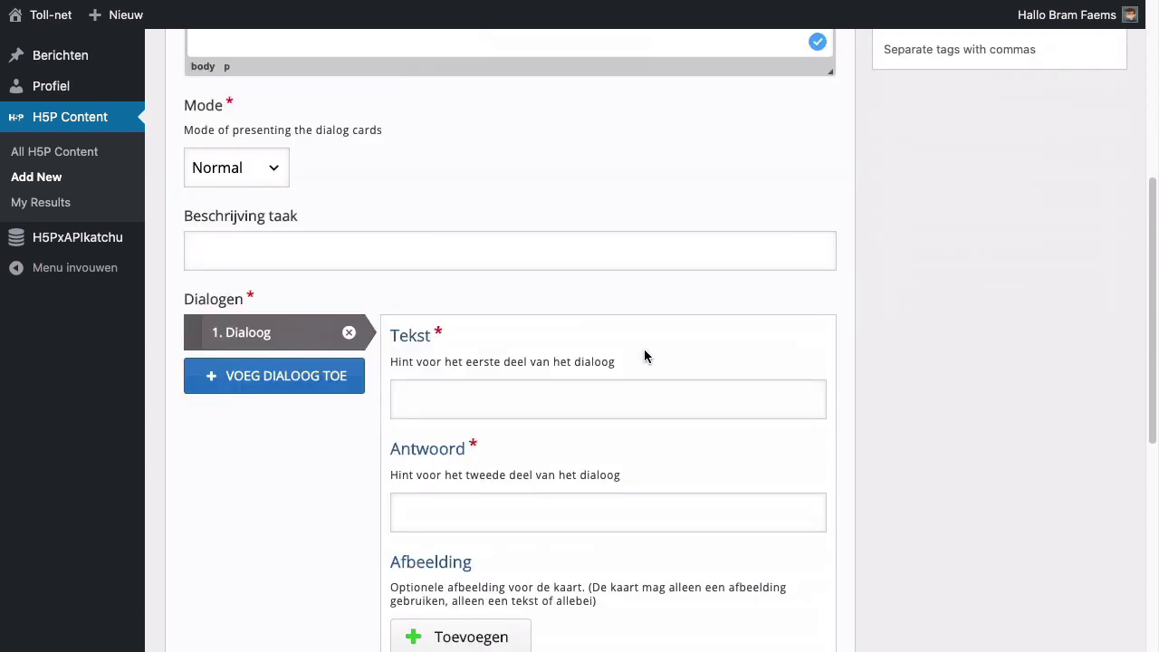
left_click(276, 174)
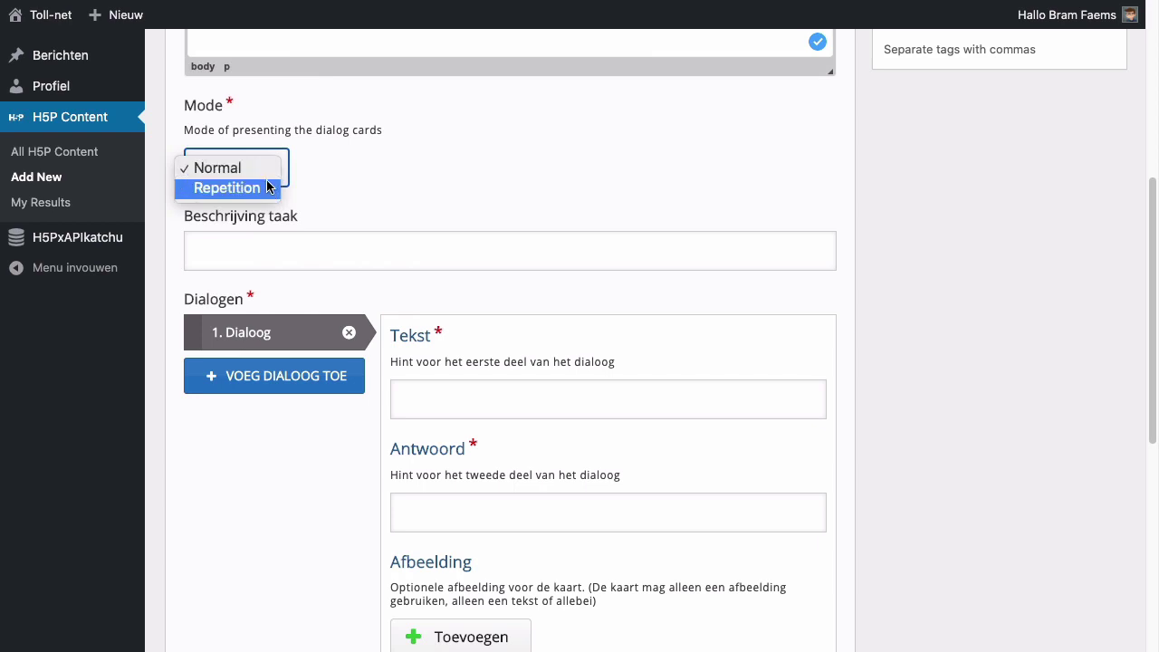
left_click(268, 188)
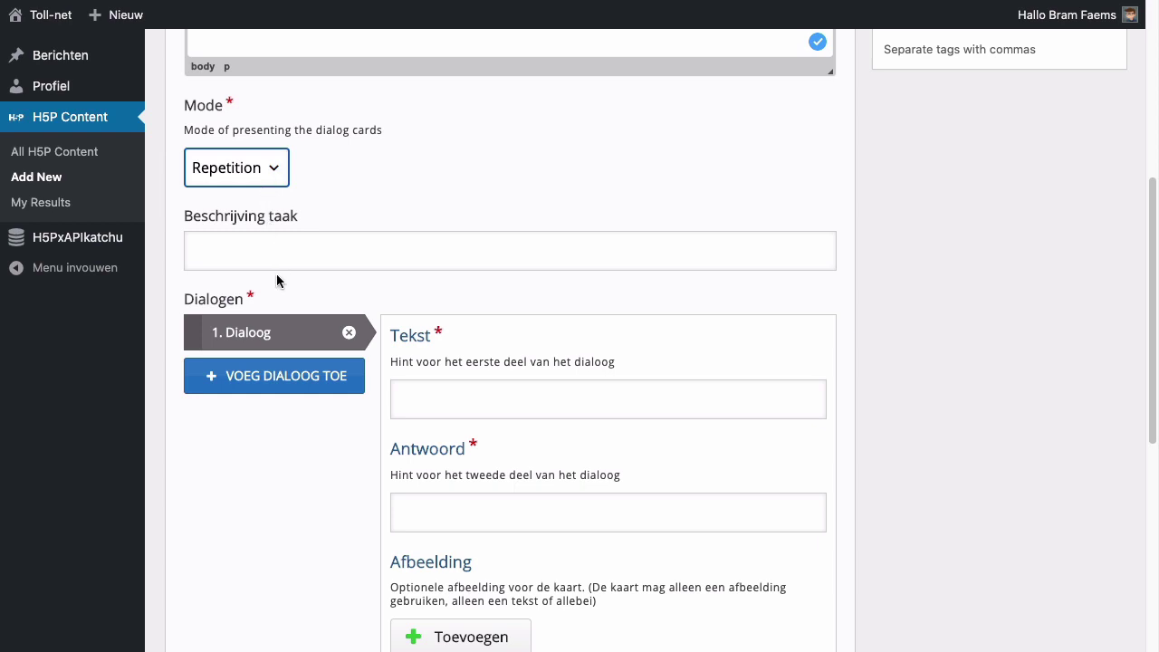
- Fill in the first dialog card with the text "de aardbei" and the answer "la fraise"
left_click(407, 393)
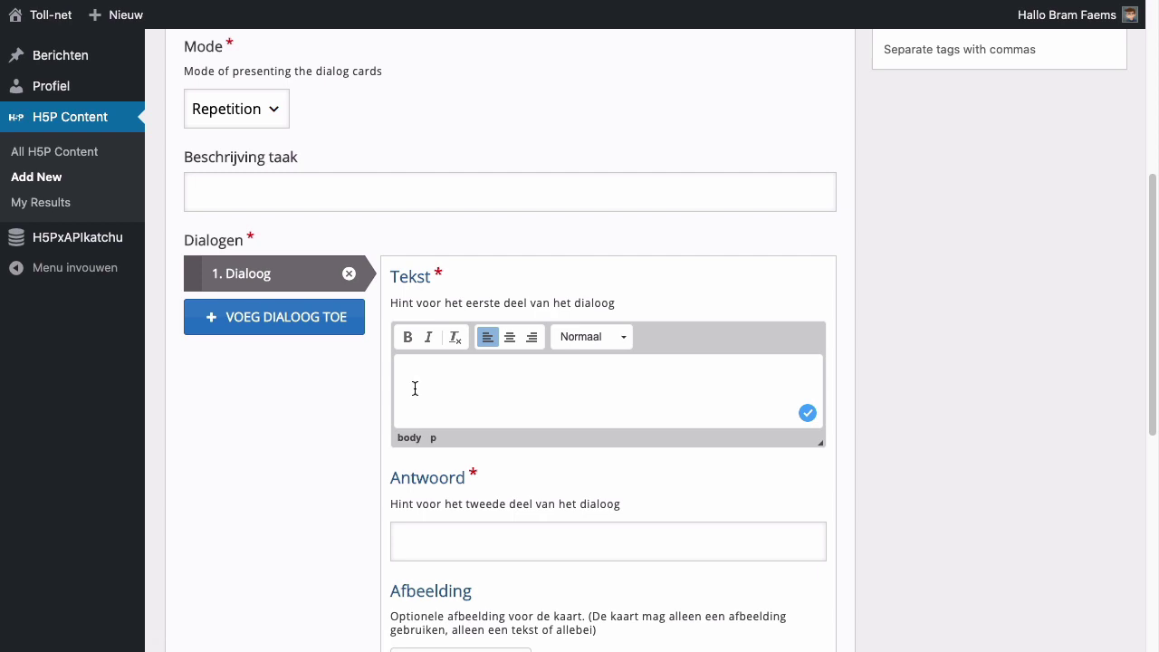
type("de aardbei")
scroll(468, 398, "down", 2)
left_click(441, 476)
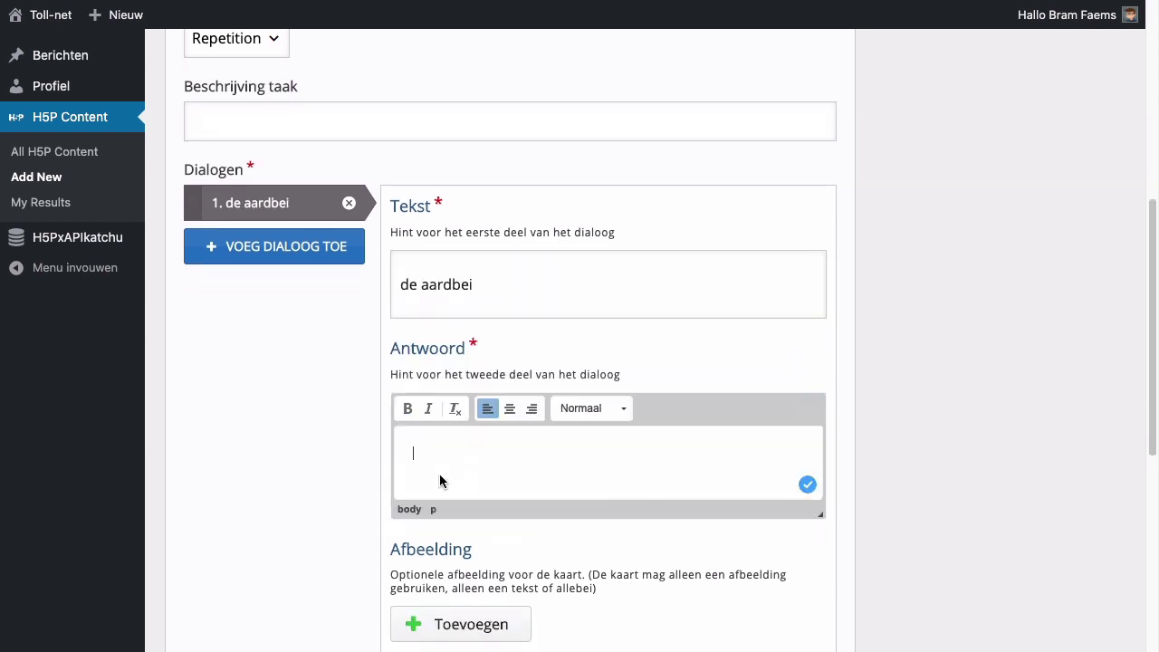
type("la fraise")
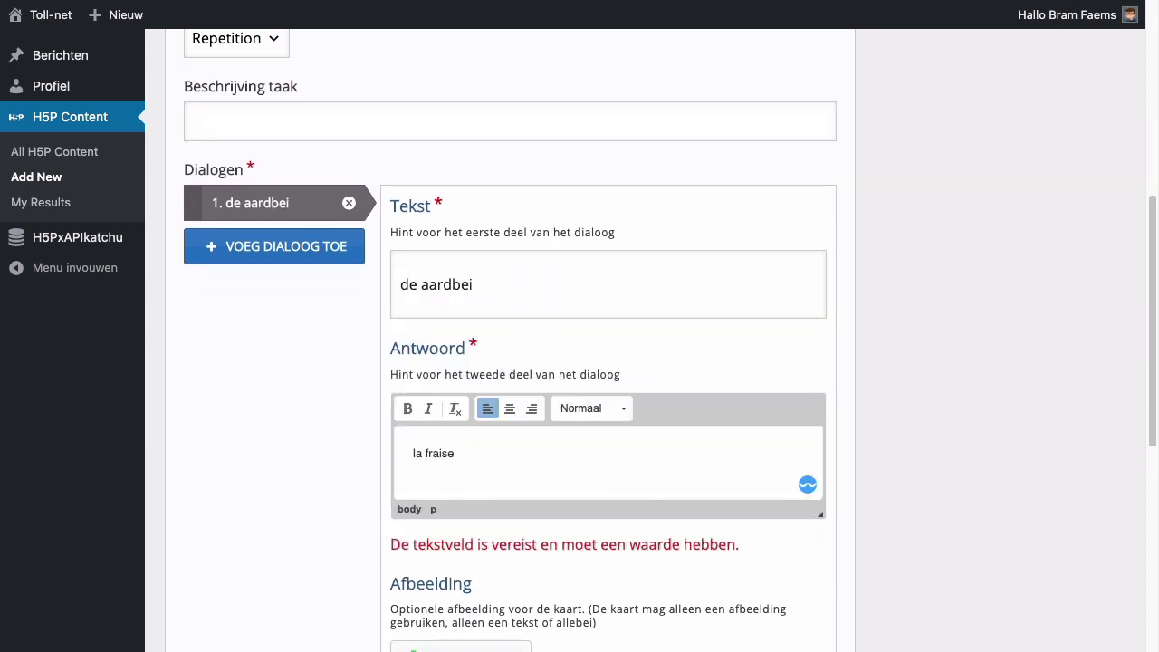
- Start adding an image to the first card, switch to Pixabay and search its images for "aardbei"
scroll(428, 457, "down", 1)
scroll(428, 456, "down", 3)
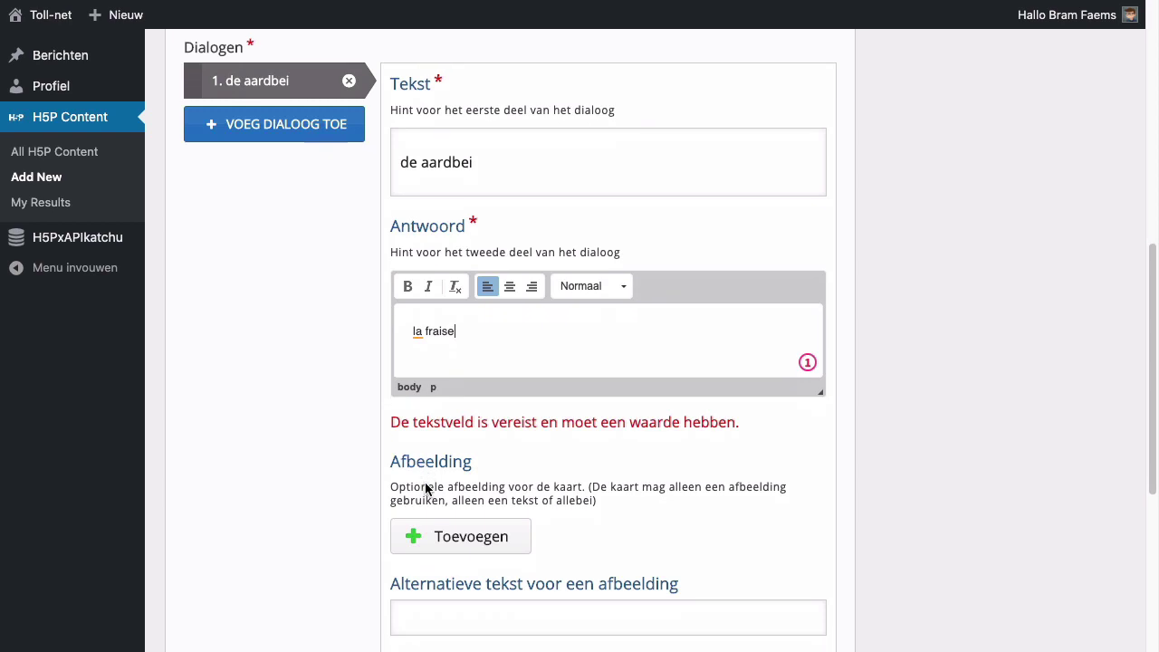
left_click(448, 523)
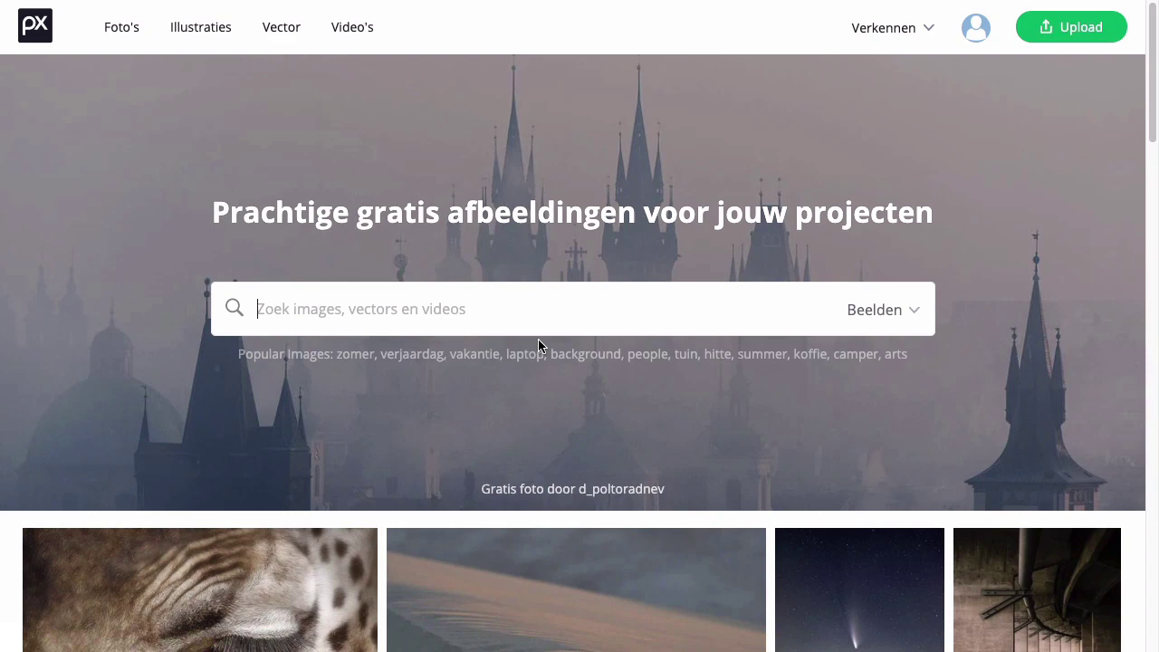
type("aardbei")
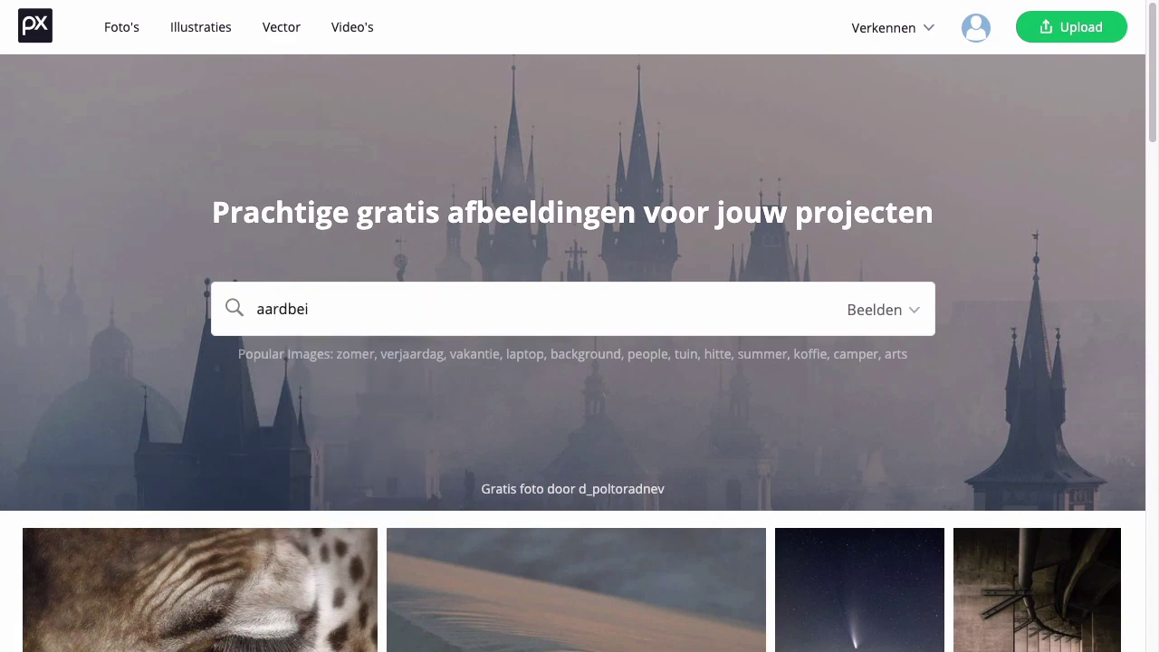
key("Return")
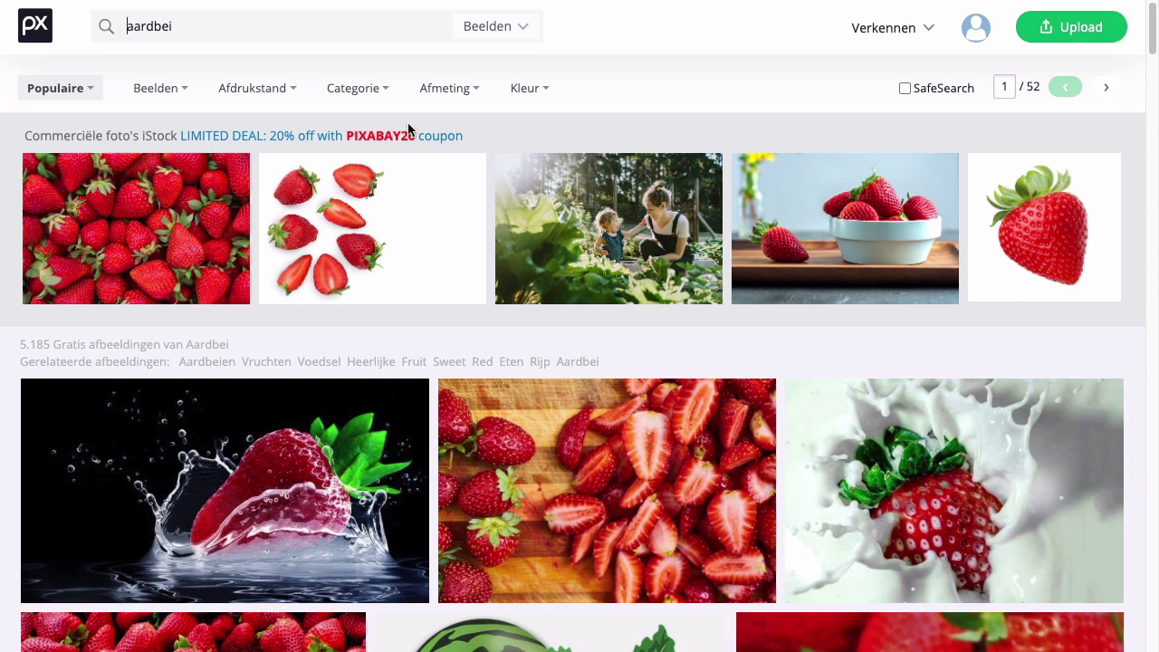
- Open the photo of a single strawberry on a white background from the search results
scroll(292, 375, "down", 2)
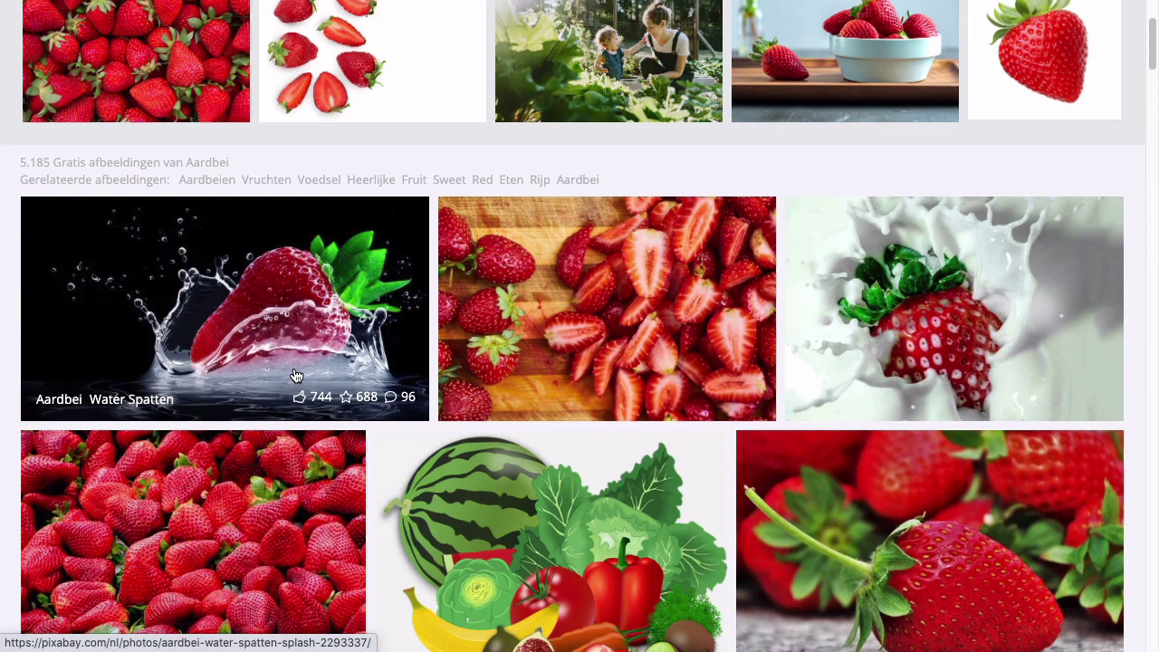
scroll(299, 377, "down", 5)
scroll(297, 377, "down", 6)
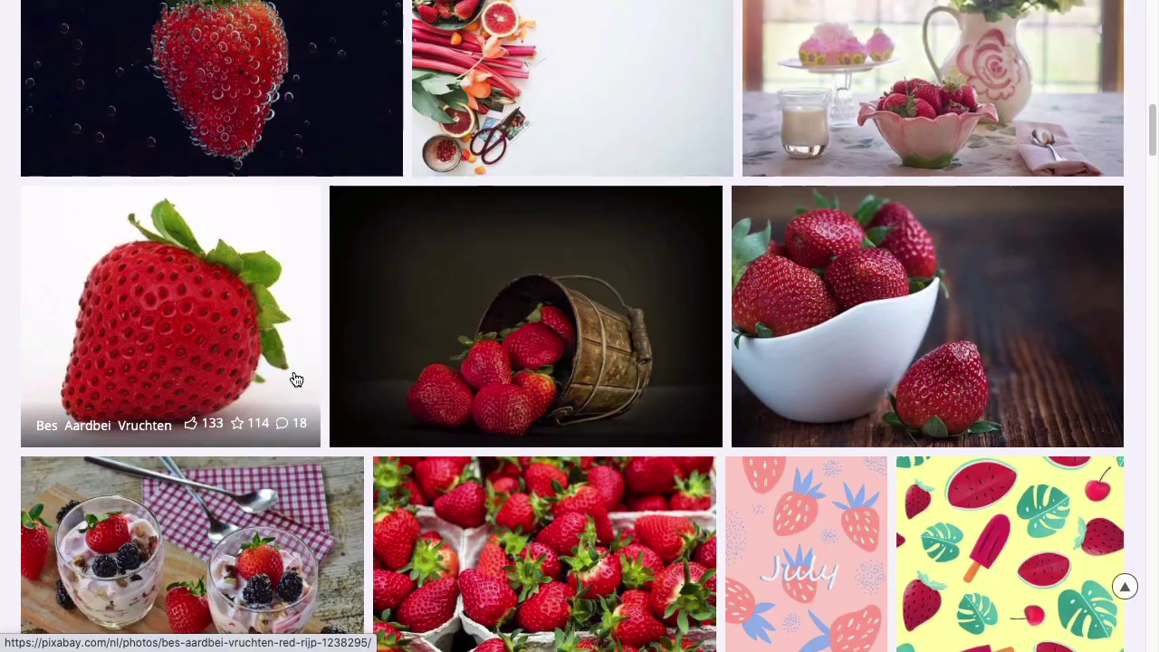
left_click(206, 274)
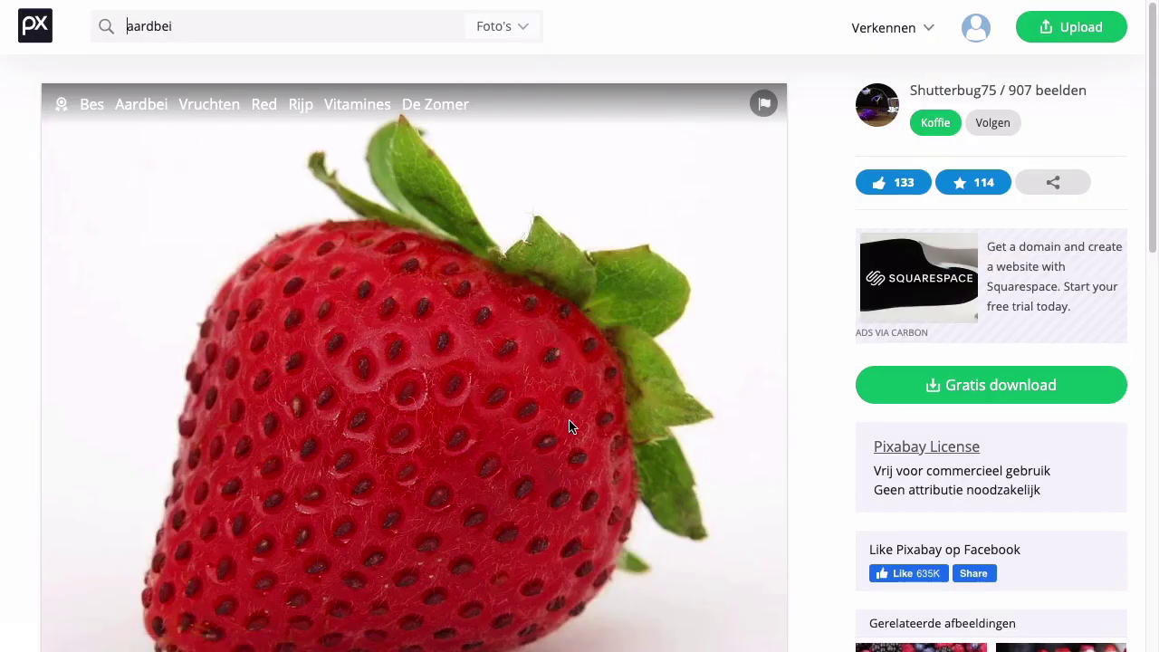
- Check the Pixabay license terms and download the strawberry photo as a 1920×1679 JPG
scroll(590, 434, "down", 1)
scroll(590, 434, "down", 2)
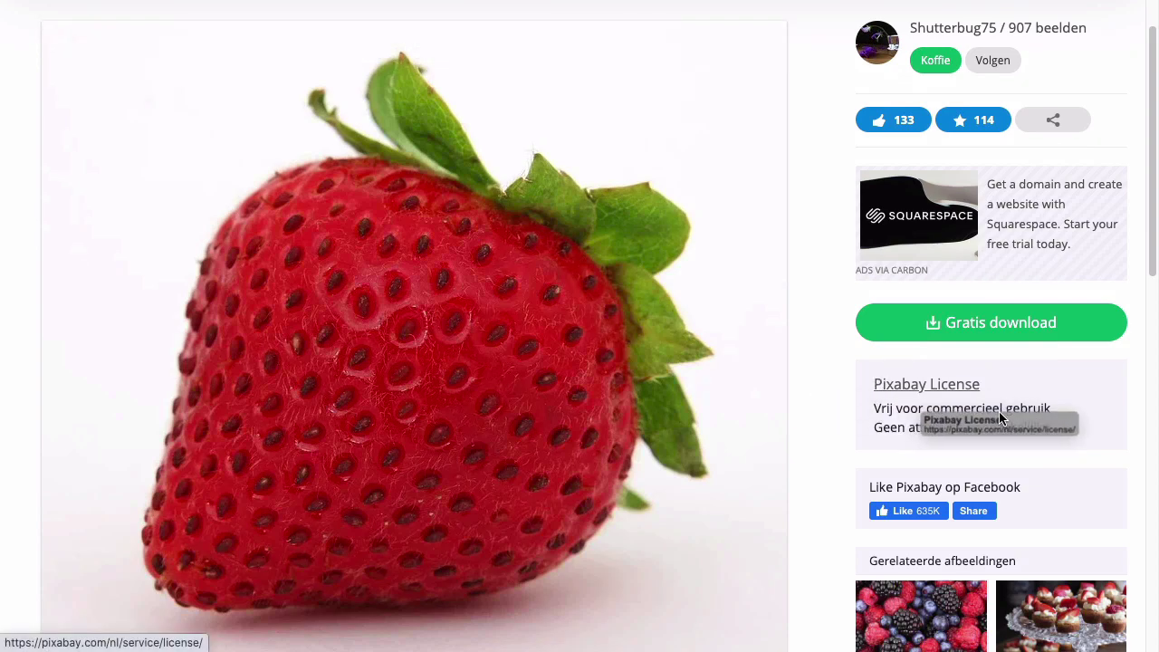
left_click_drag(1048, 434, 862, 405)
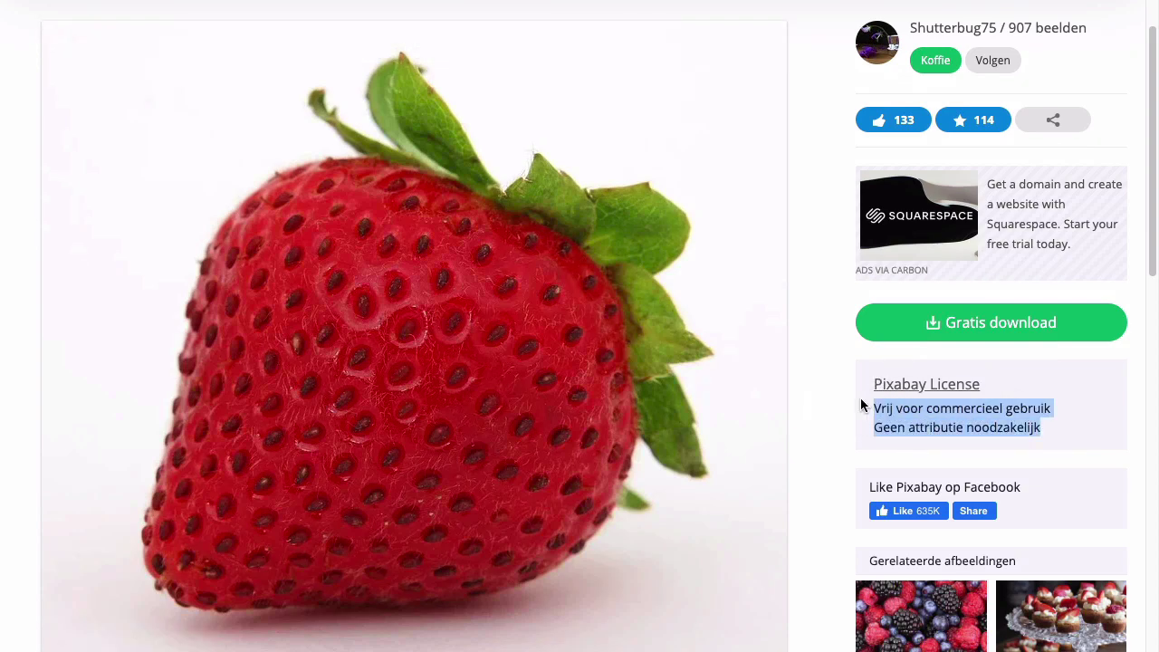
left_click(926, 324)
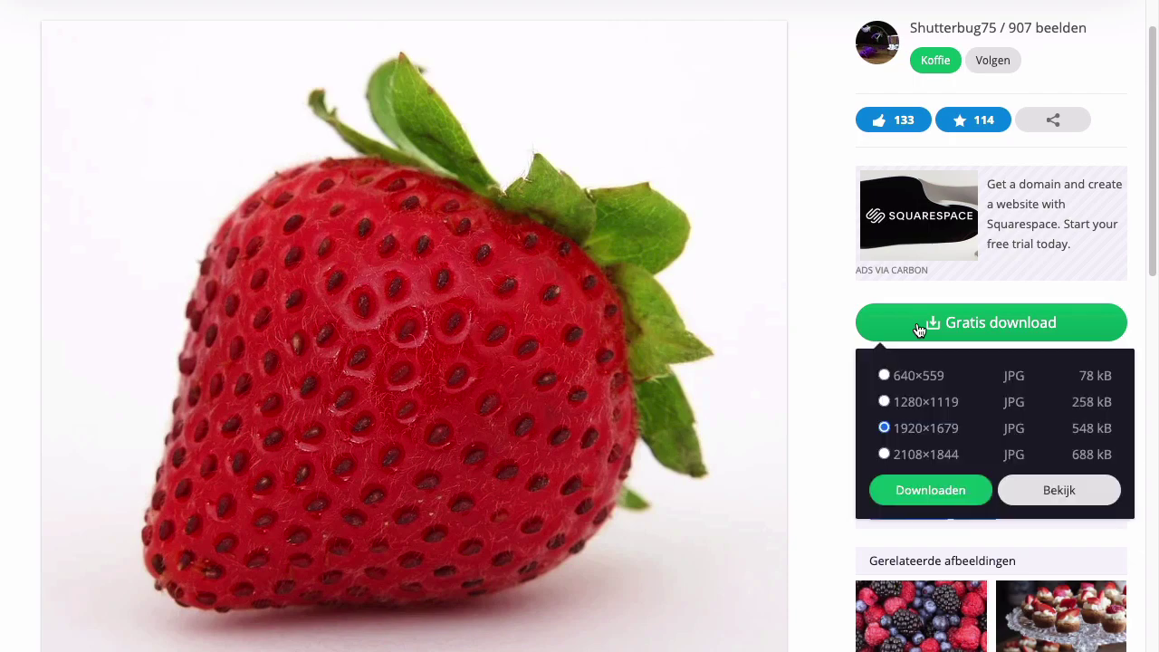
left_click(914, 487)
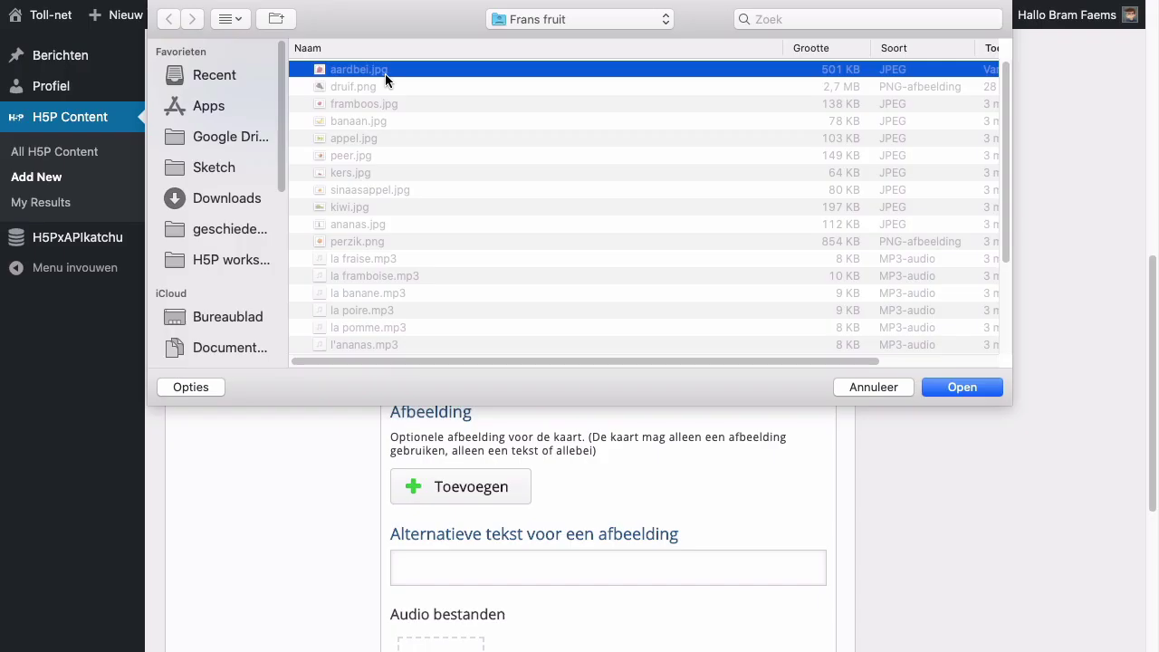
- Upload aardbei.jpg as the first card's image and set its alternative text to "aardbei"
left_click(963, 387)
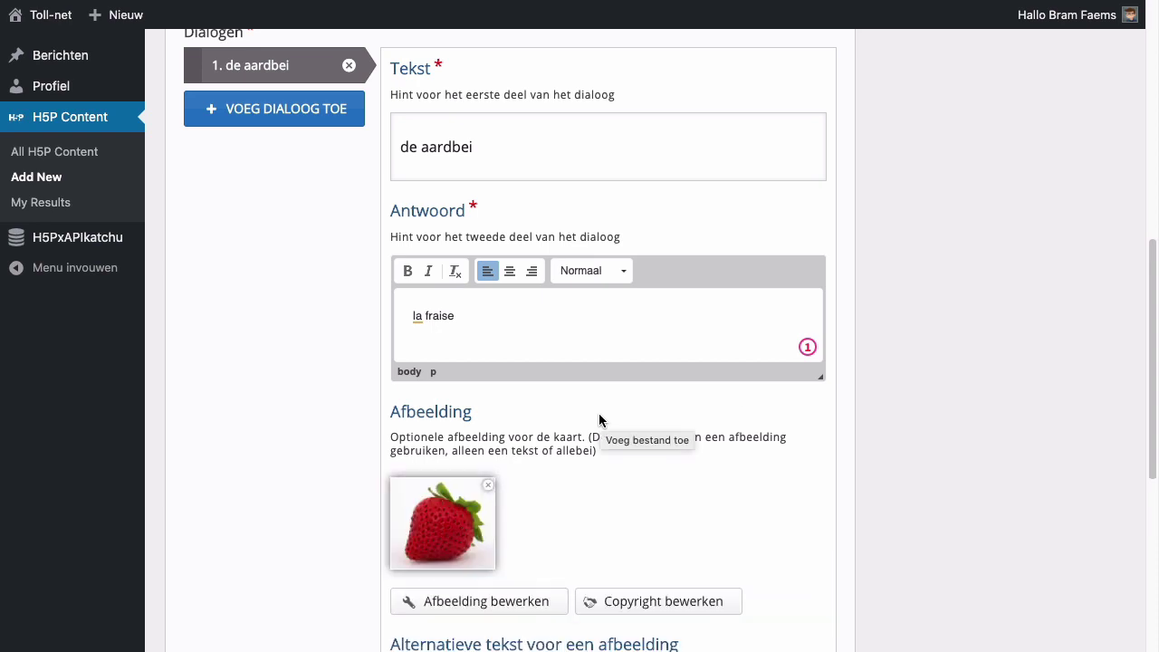
scroll(599, 419, "down", 1)
scroll(599, 420, "down", 5)
left_click(621, 432)
type("aardbei")
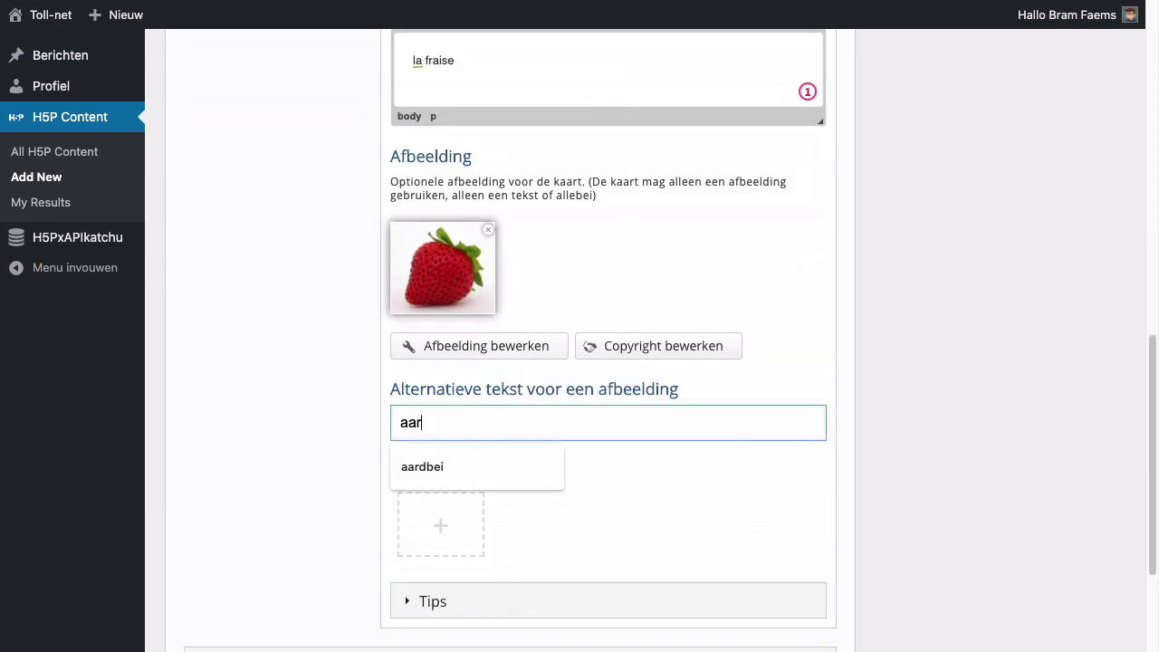
left_click(538, 464)
- Expand the first card's tips and examine the tip fields for the text and the answer
scroll(535, 460, "down", 3)
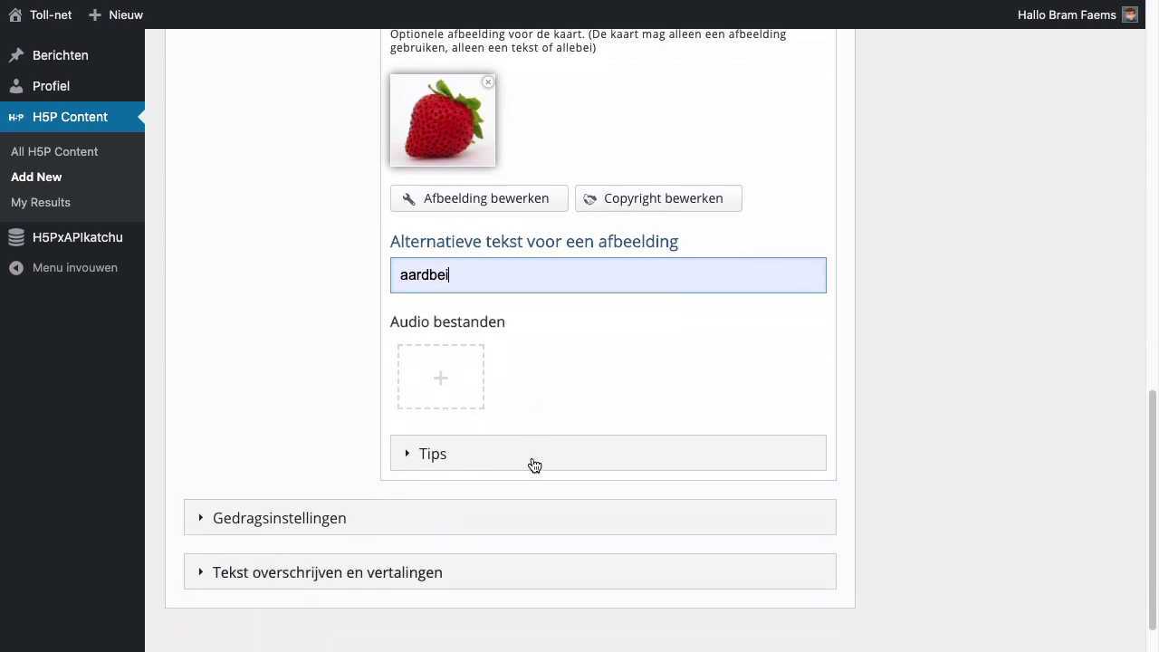
left_click(525, 453)
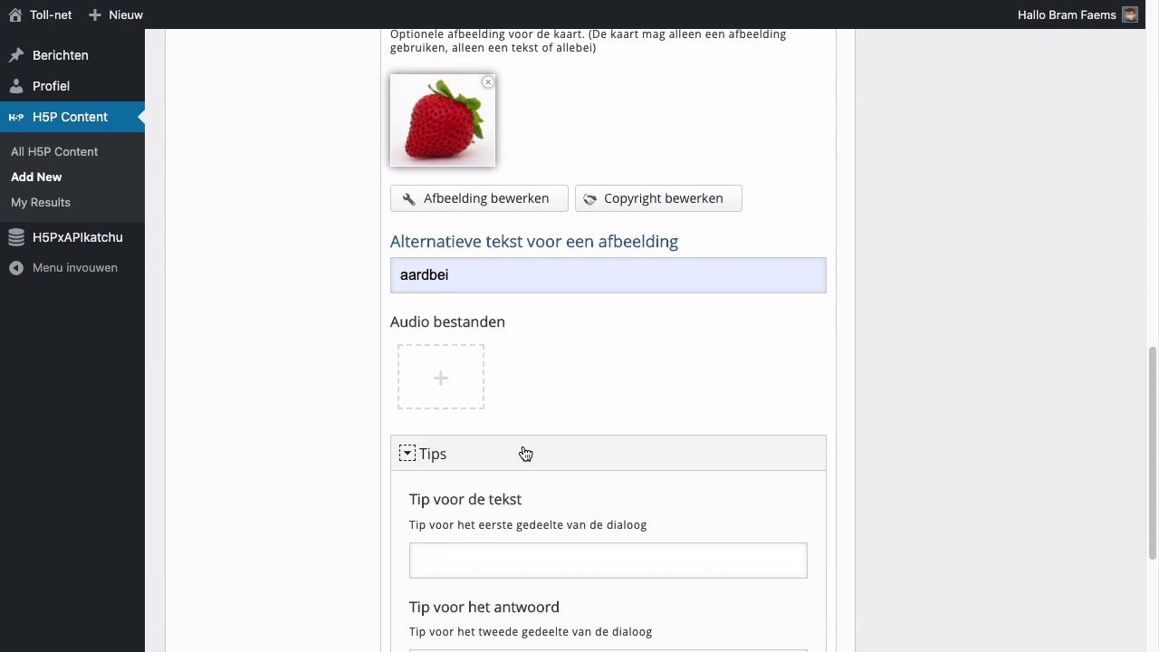
scroll(524, 454, "down", 3)
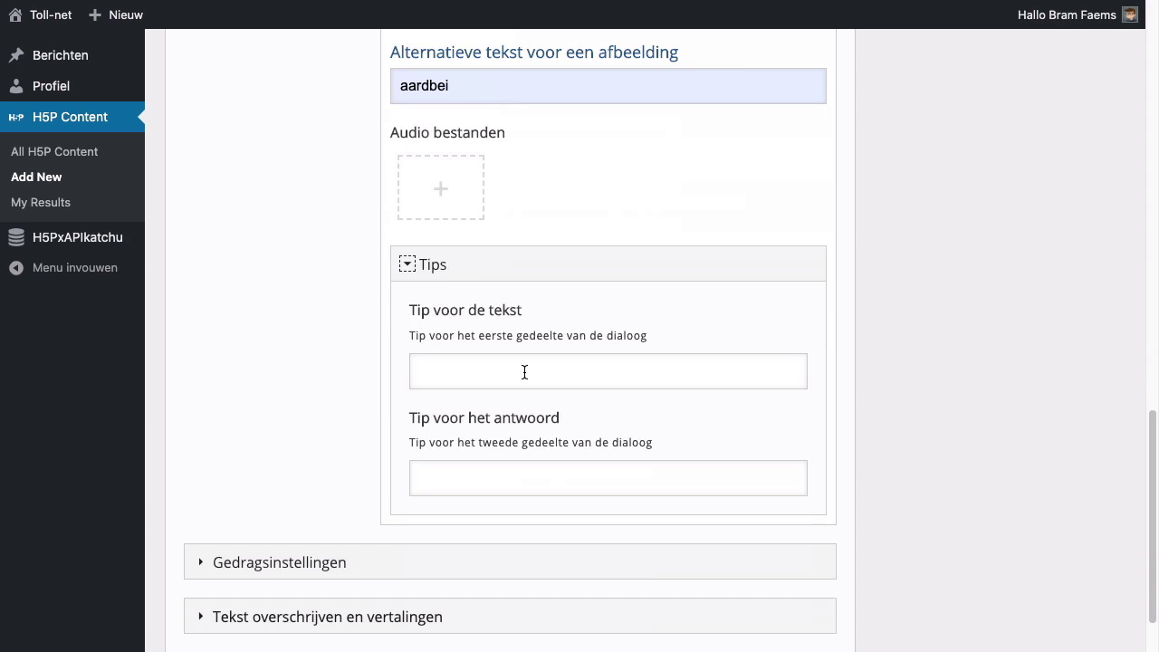
scroll(524, 372, "up", 7)
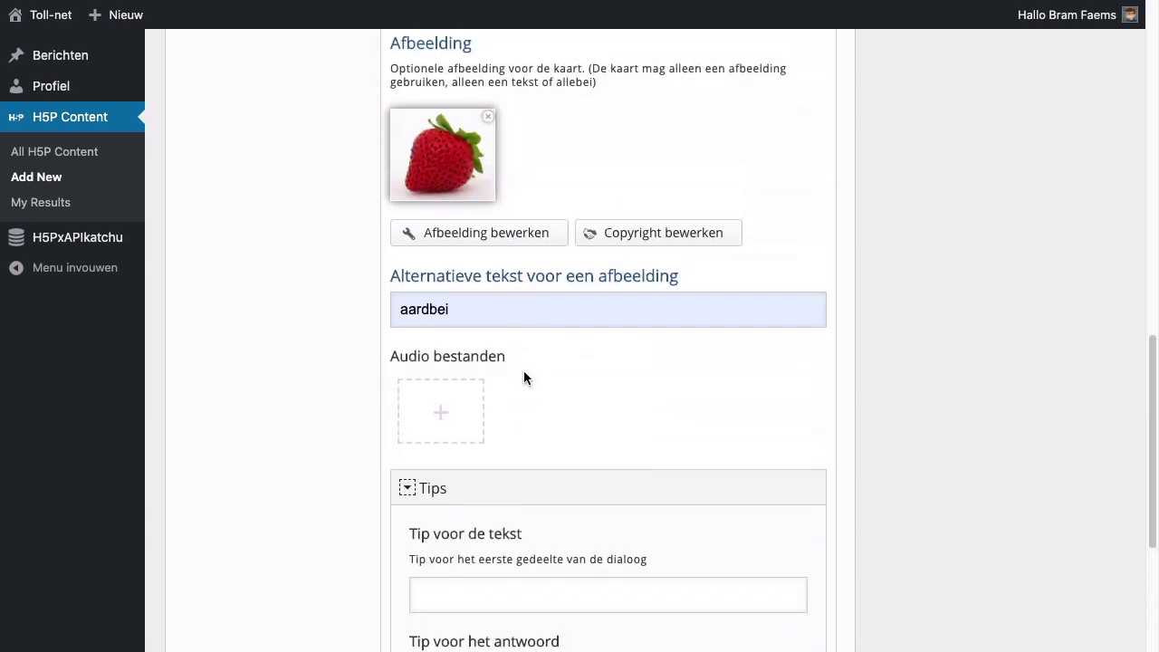
- Add the remaining fruit cards, from "de banaan" as the second to "de perzik" as the tenth, with the answer "la pêche" on the last
scroll(524, 376, "up", 11)
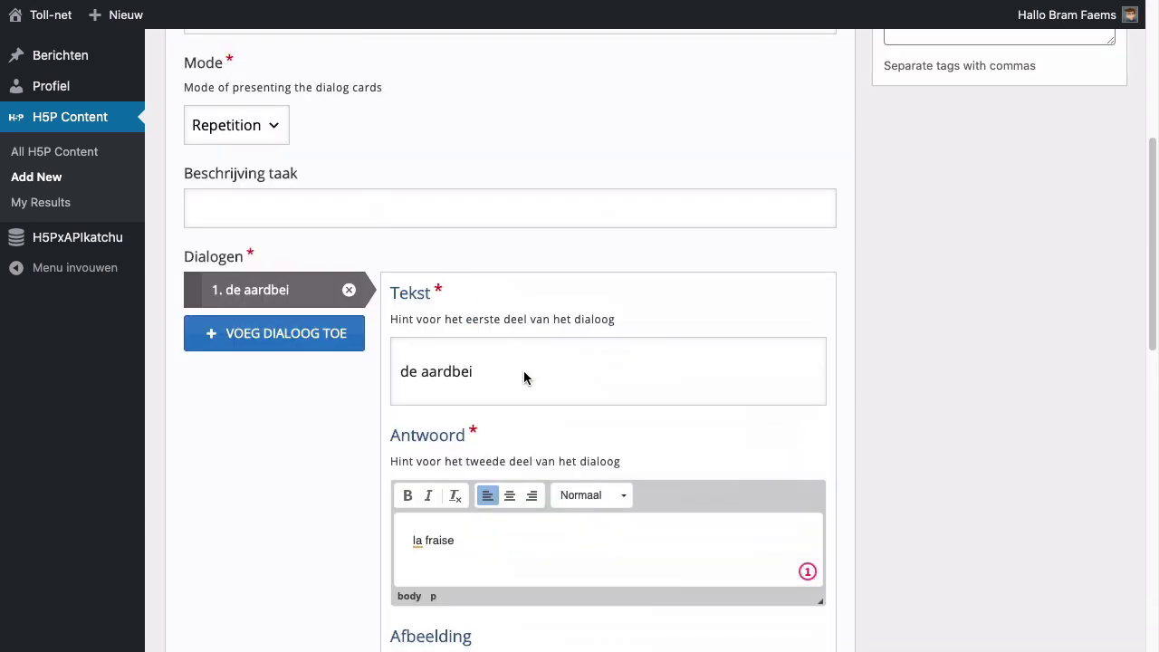
left_click(331, 347)
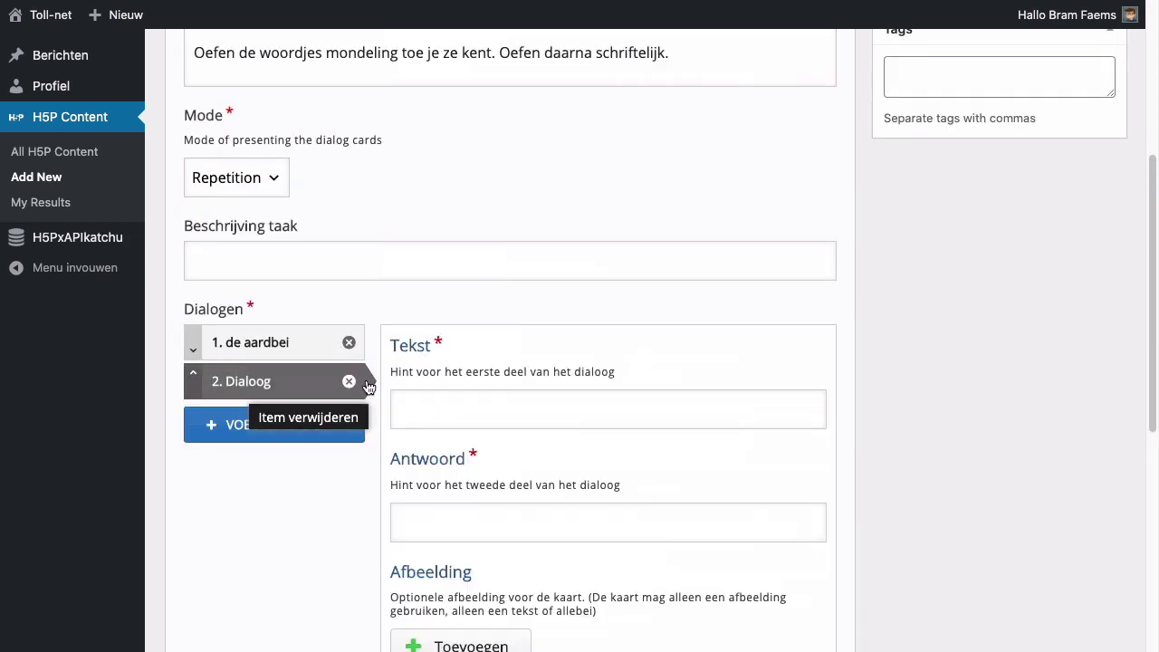
left_click(453, 397)
type("de ba")
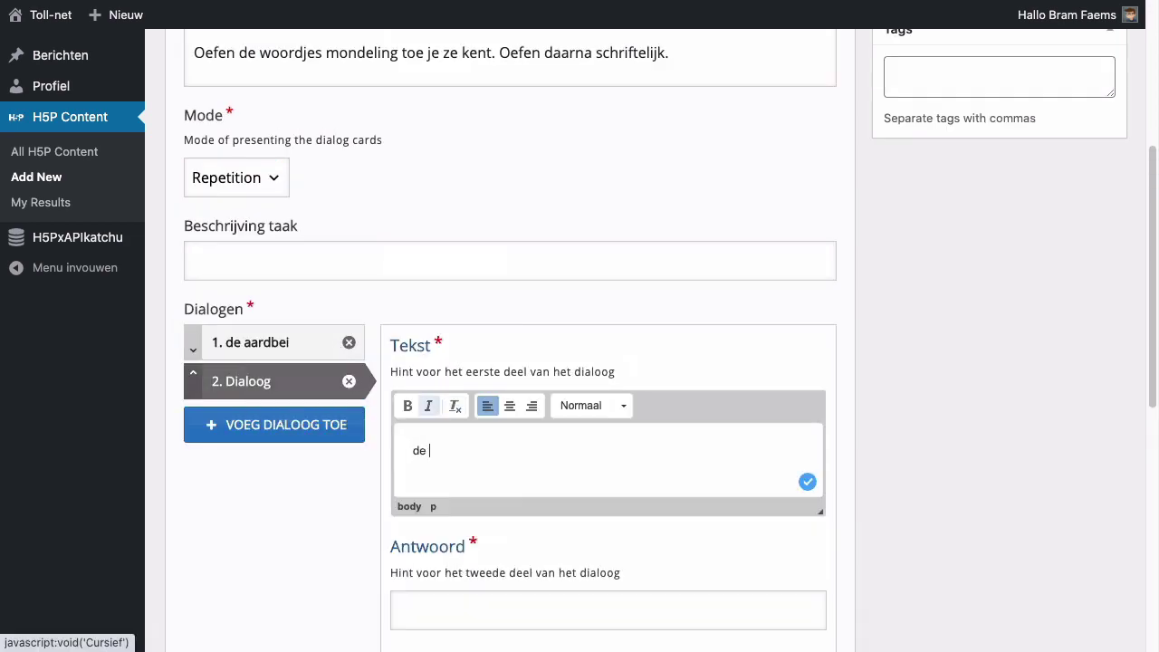
type("naan")
left_click(608, 610)
type("la pêche")
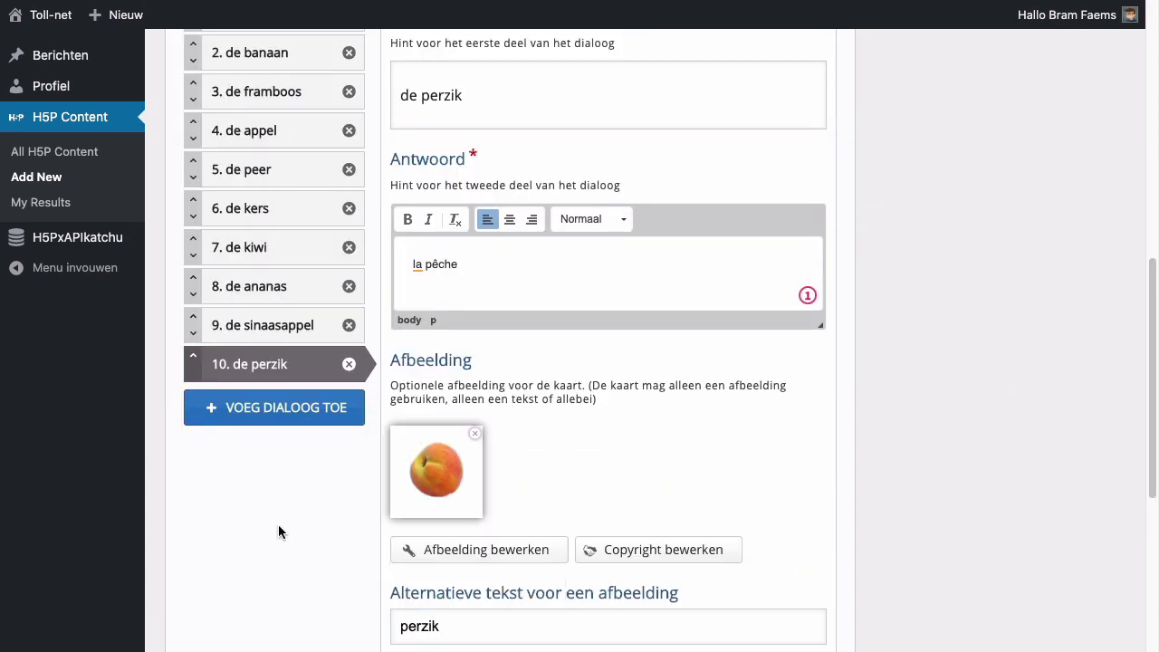
- Create the exercise and test it by turning over "de framboos", marking it as right and turning over "de perzik"
scroll(966, 210, "up", 15)
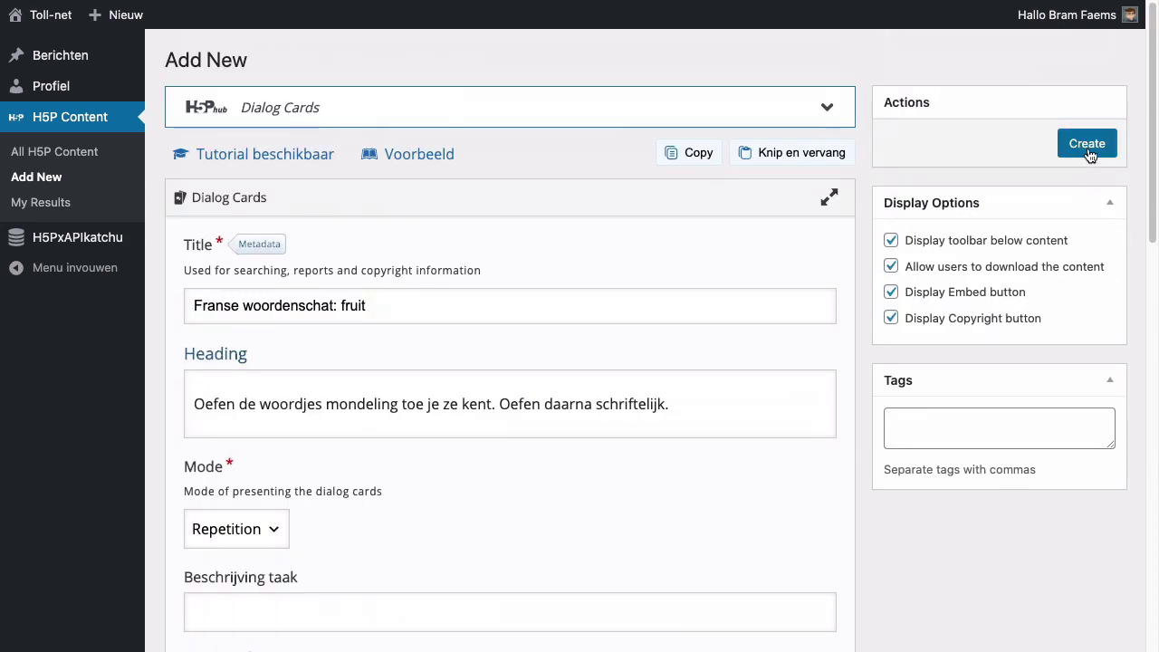
left_click(1088, 147)
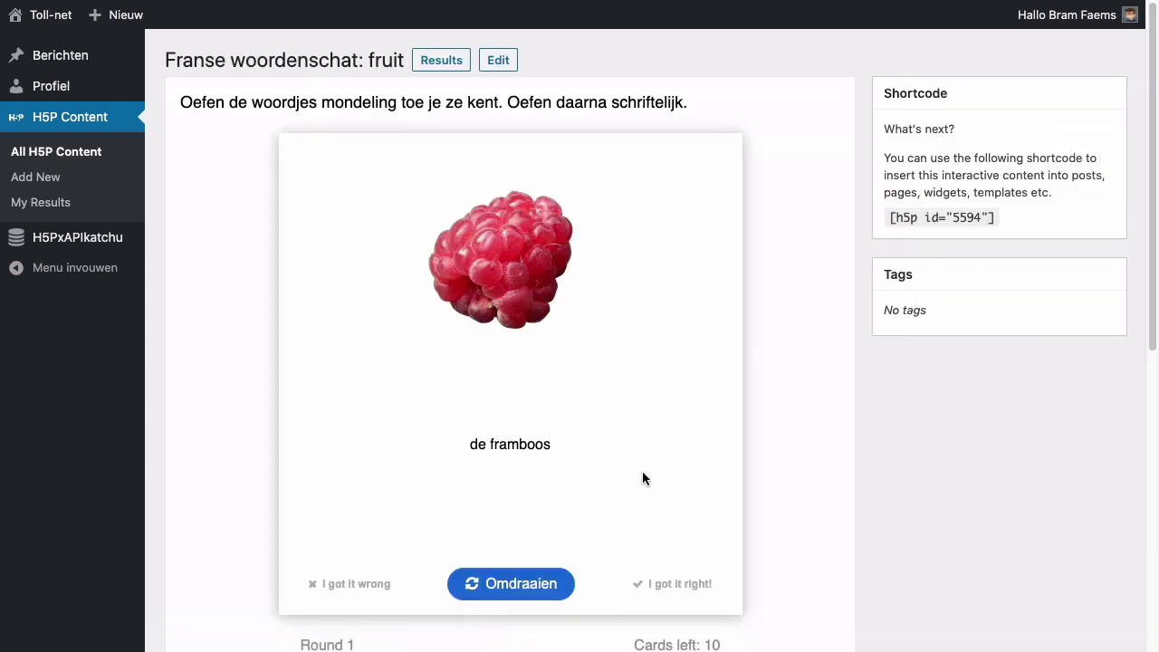
left_click(512, 584)
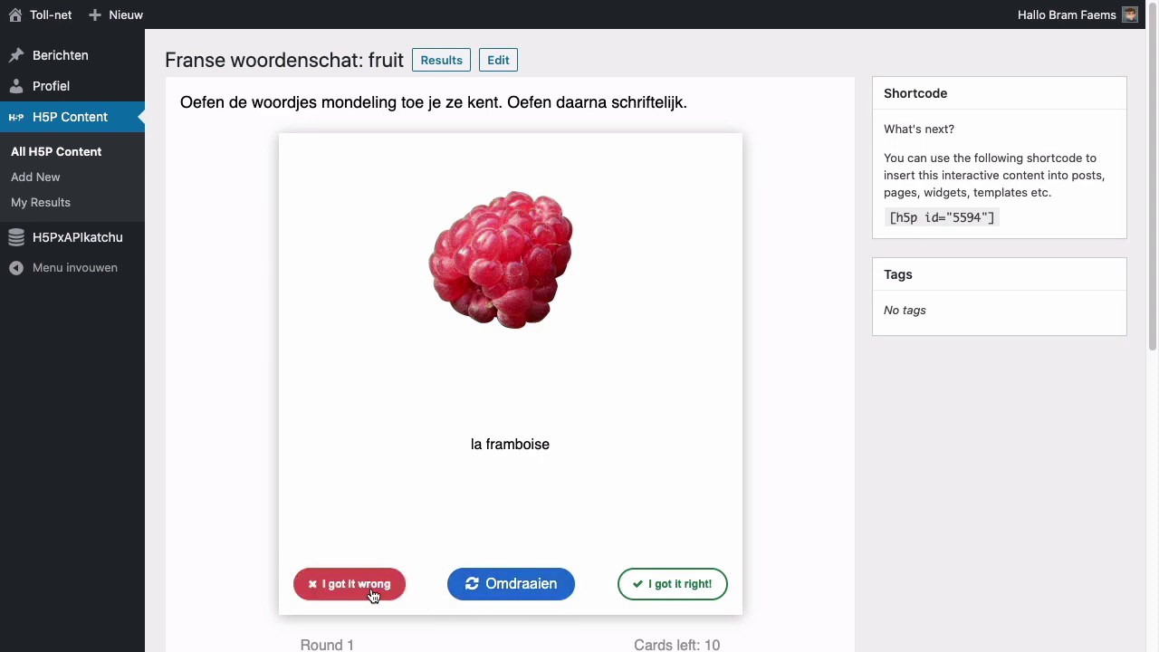
left_click(666, 589)
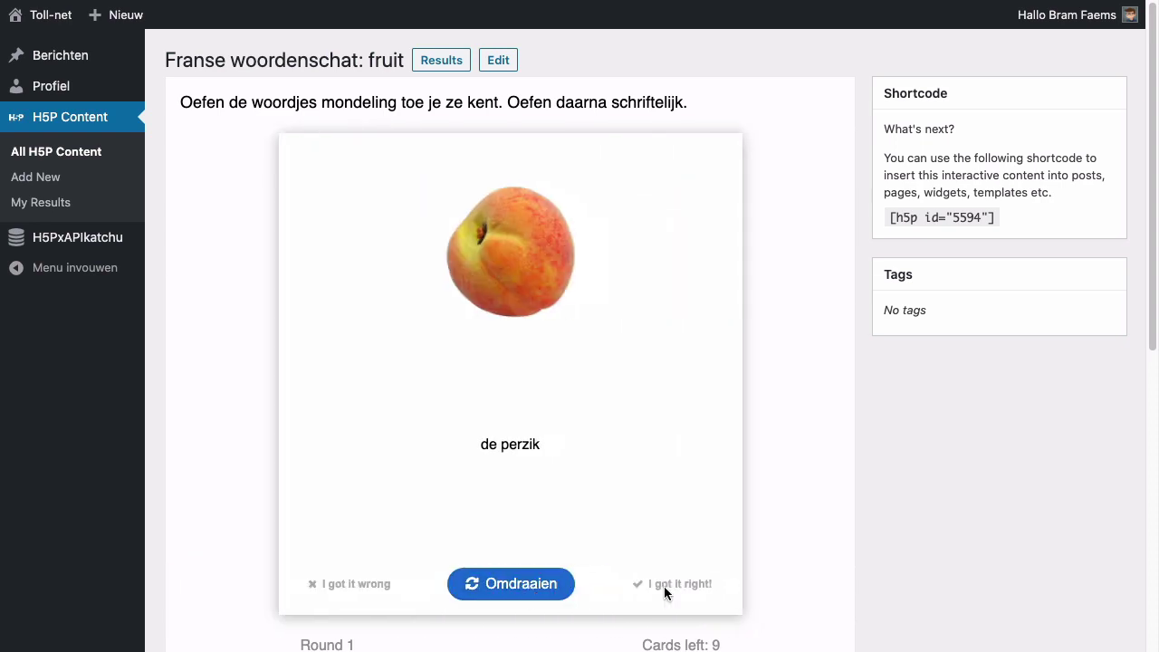
left_click(463, 589)
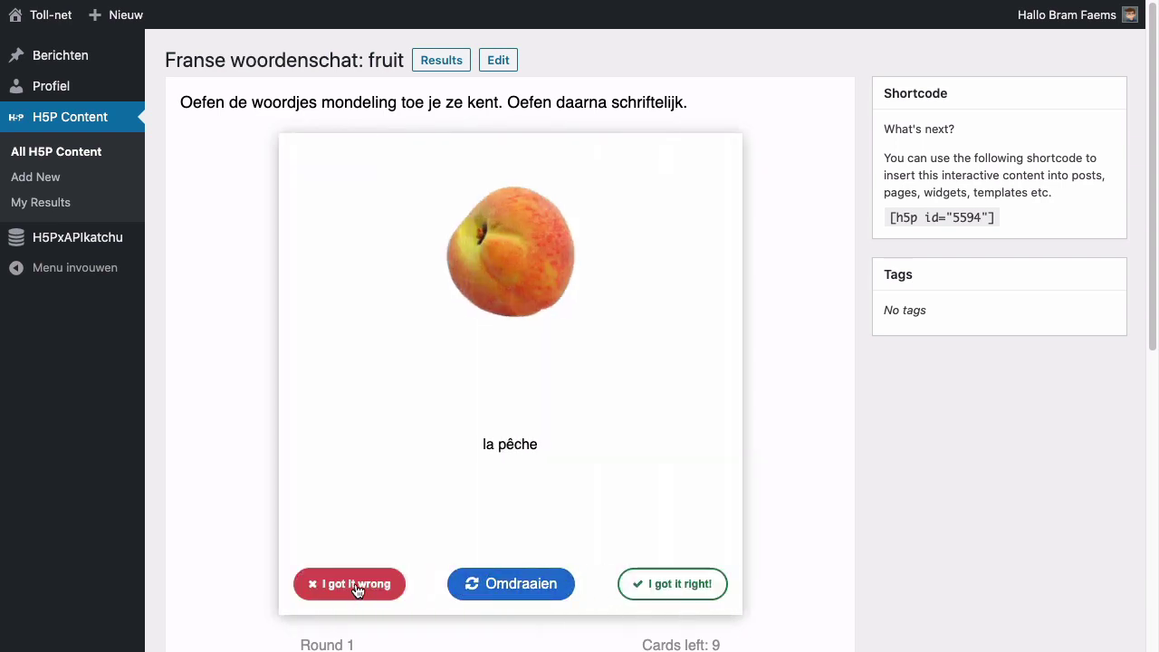
- Reopen the exercise for editing and correct "toe" to "tot" in the heading text
left_click(499, 63)
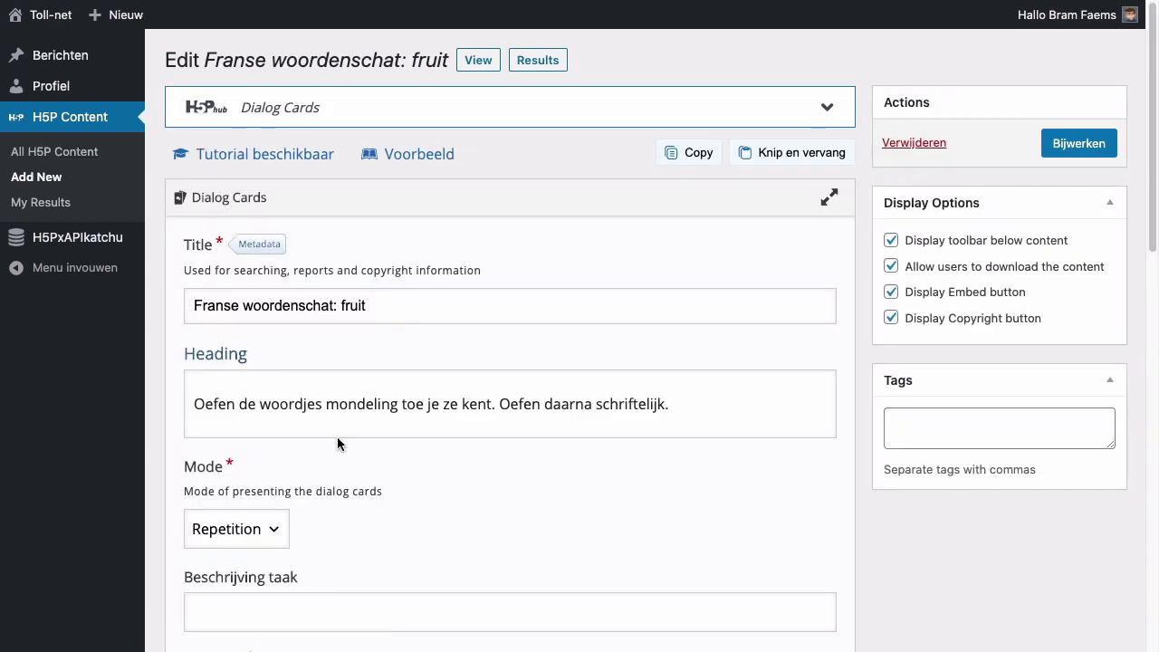
left_click(420, 403)
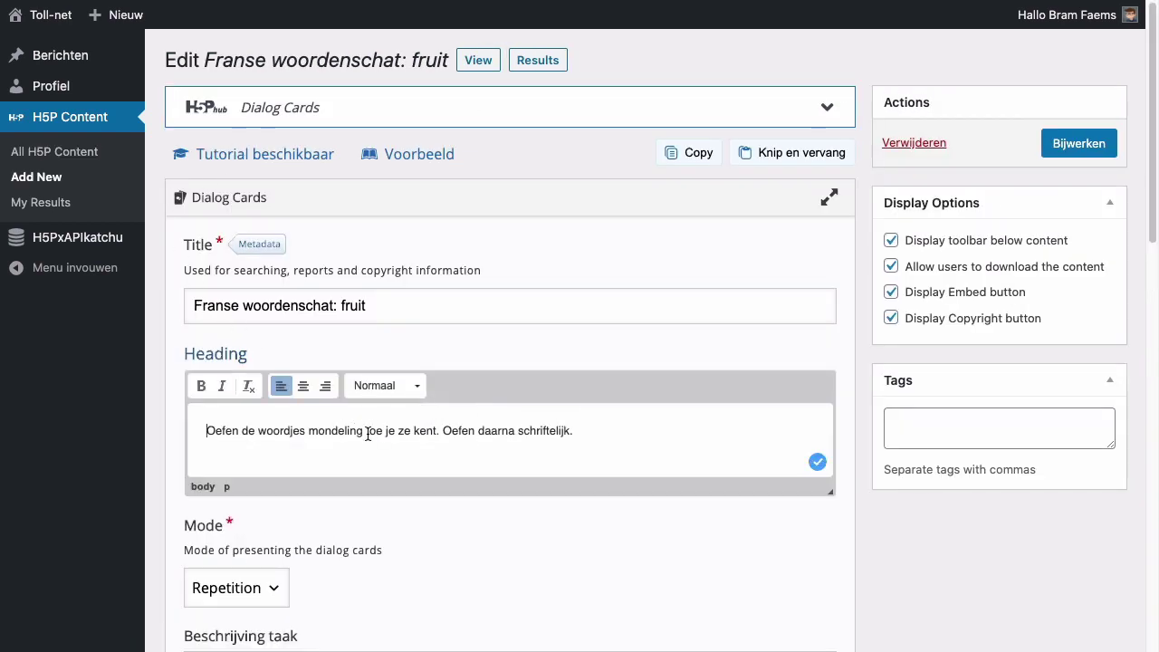
left_click(383, 432)
key("BackSpace")
type("t")
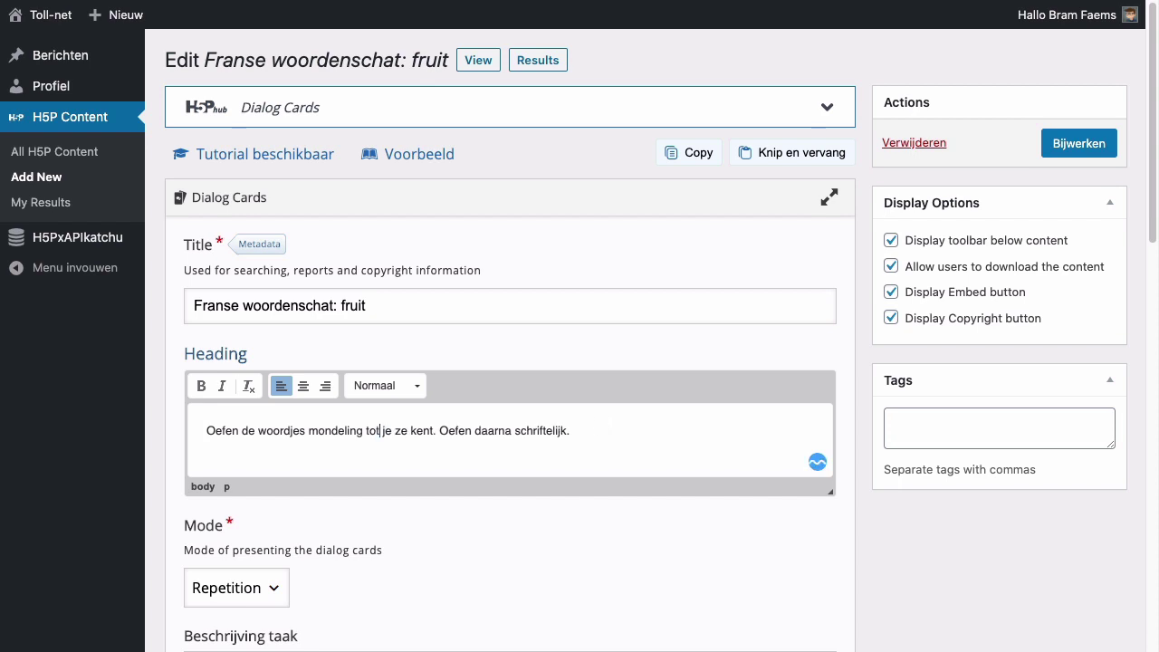
key("Tab")
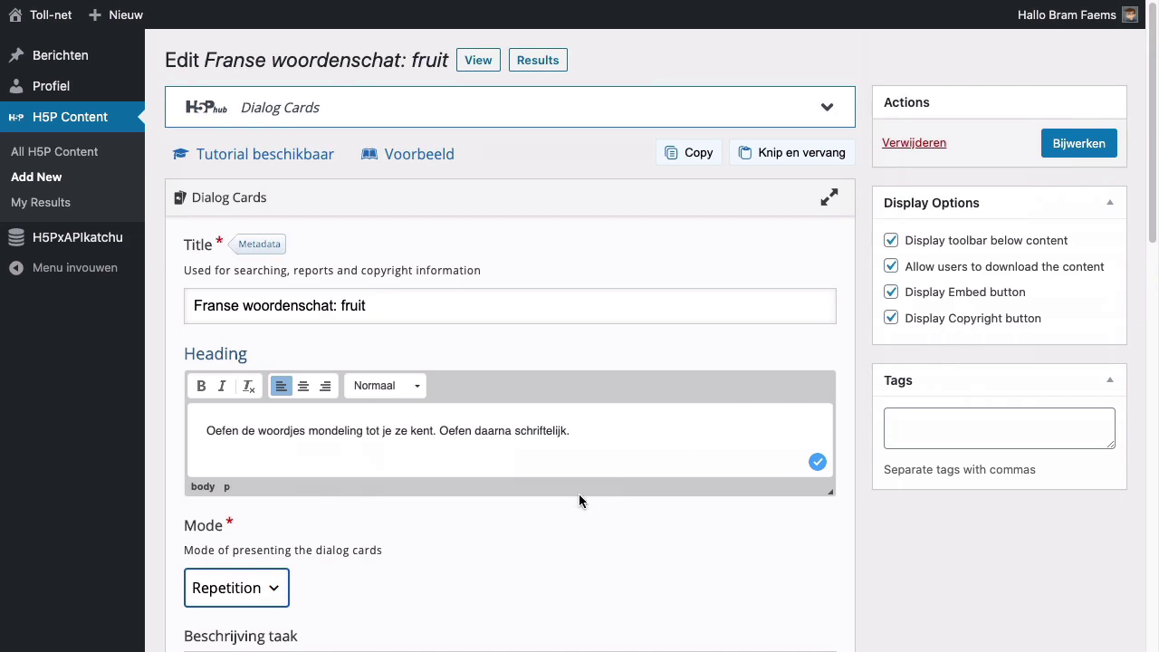
- In the behaviour settings, enable fitting the text to the card and set the maximum proficiency level to 4
scroll(578, 496, "down", 5)
scroll(571, 495, "down", 6)
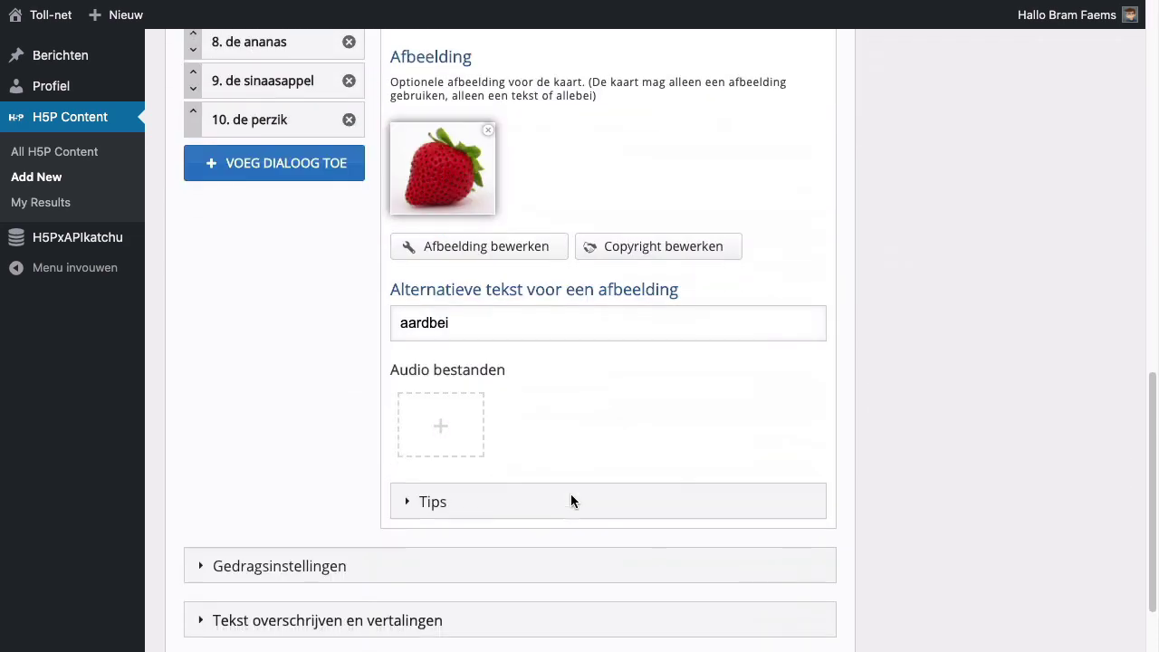
left_click(352, 473)
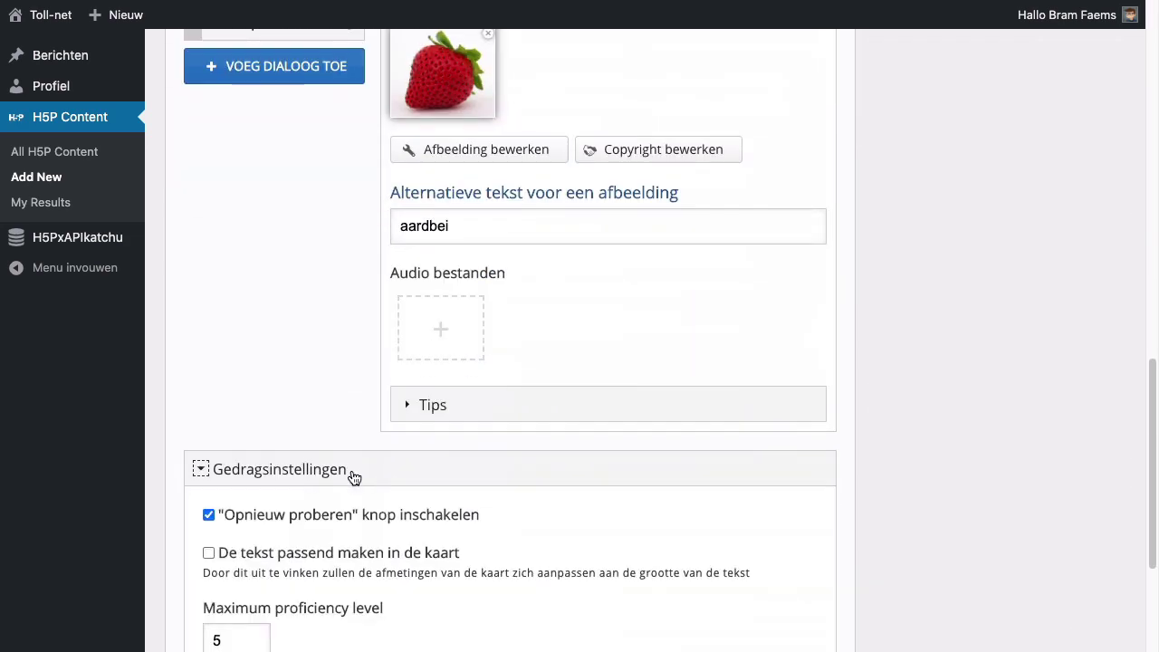
scroll(353, 478, "down", 1)
scroll(352, 471, "down", 1)
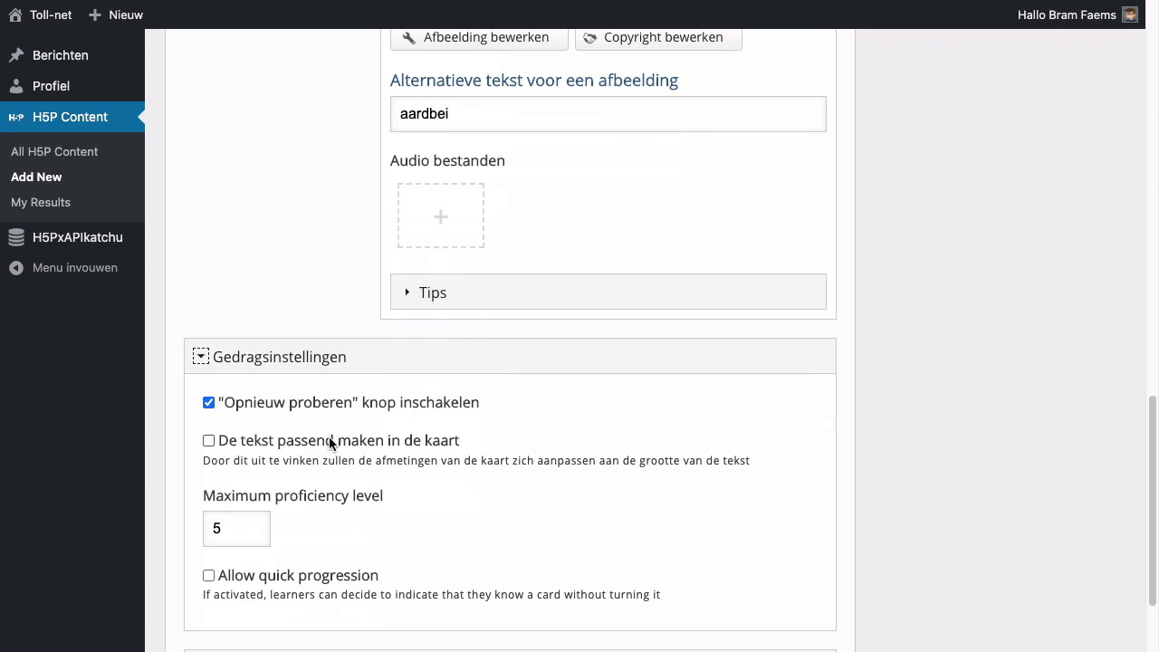
left_click(329, 439)
key("Tab")
type("4")
left_click(326, 527)
scroll(355, 484, "down", 1)
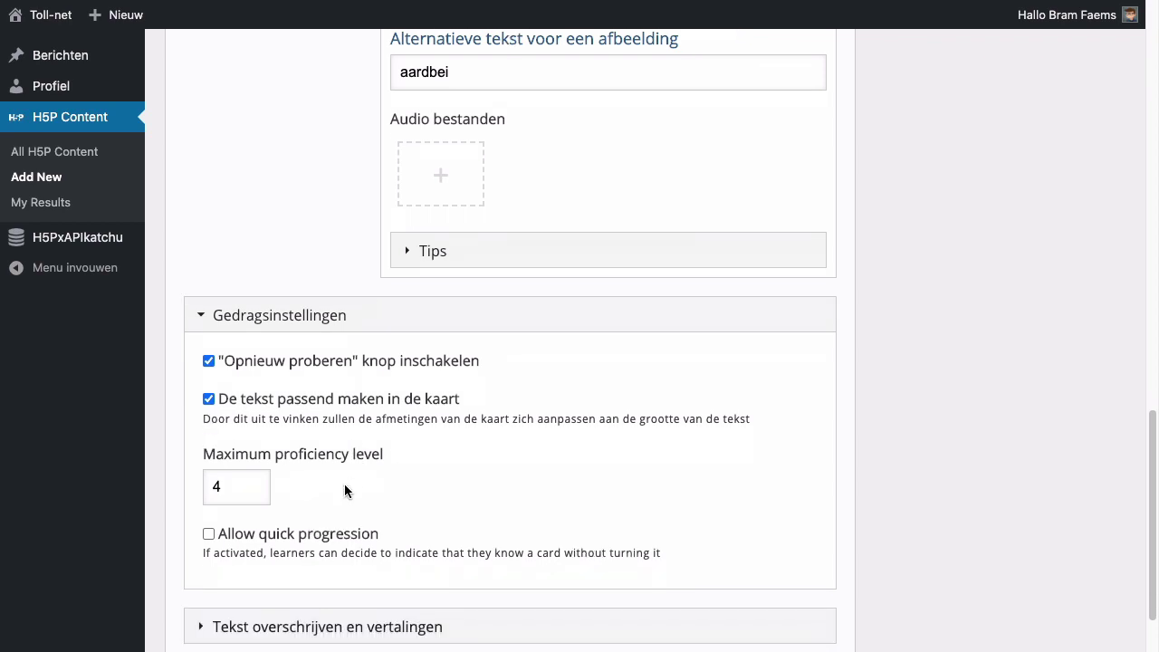
- In the Dialog Cards text overrides, set the correct answer button's text to "Juist!" and the incorrect answer button's text to "Fout!"
scroll(344, 484, "down", 2)
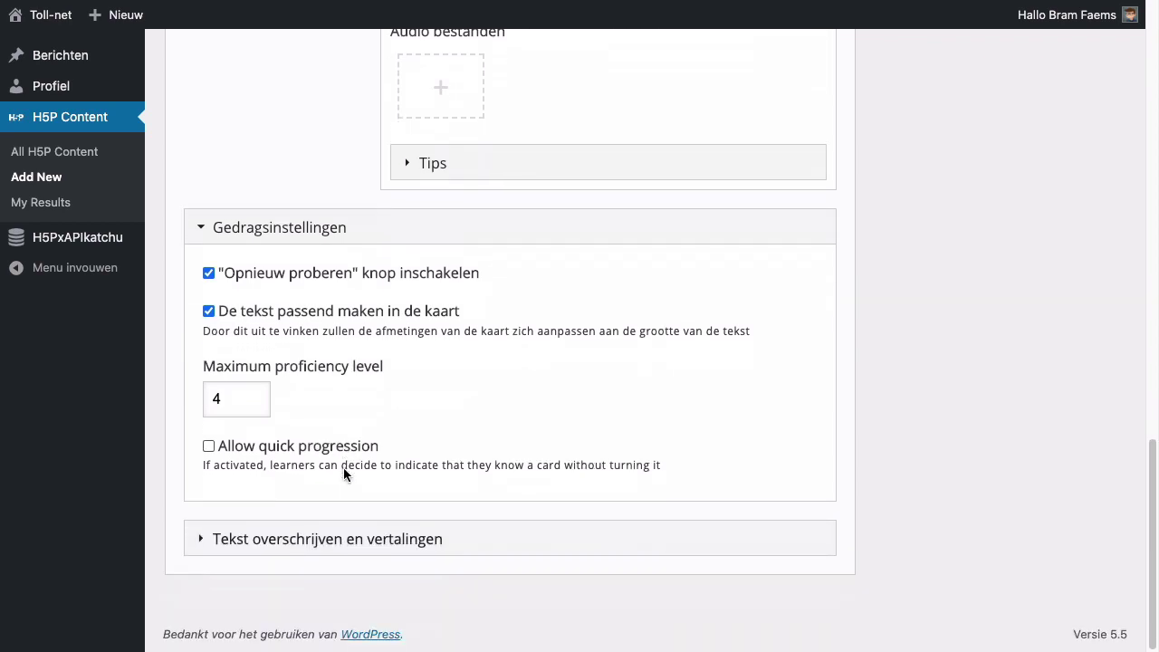
left_click(328, 540)
scroll(403, 500, "down", 3)
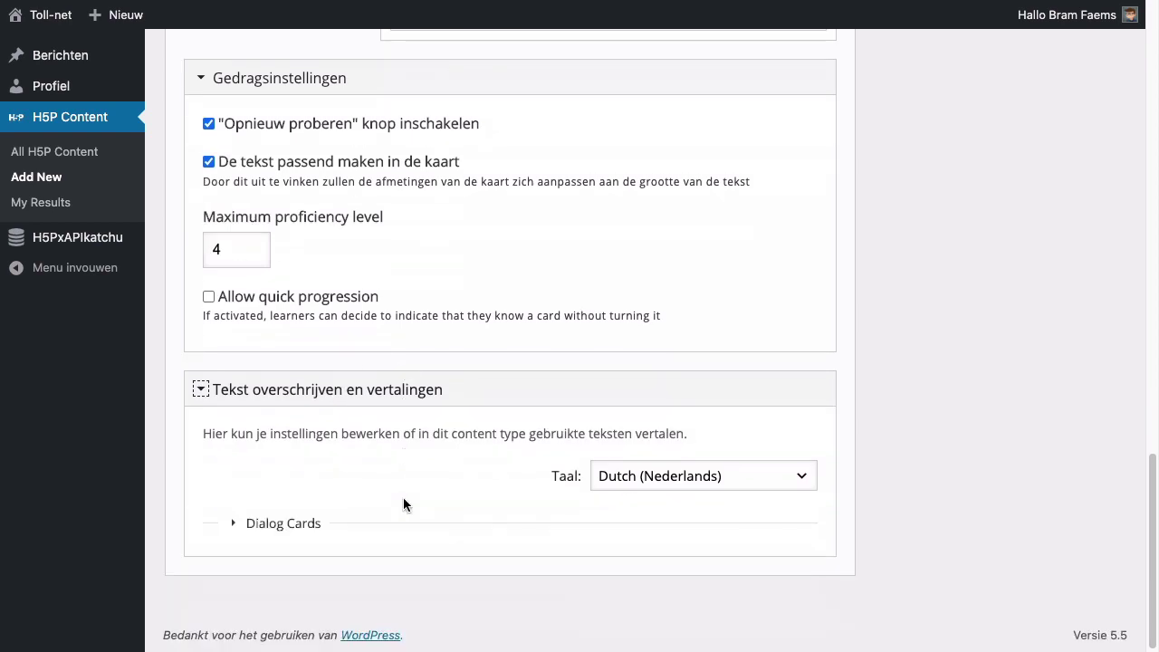
left_click(311, 525)
scroll(311, 528, "down", 3)
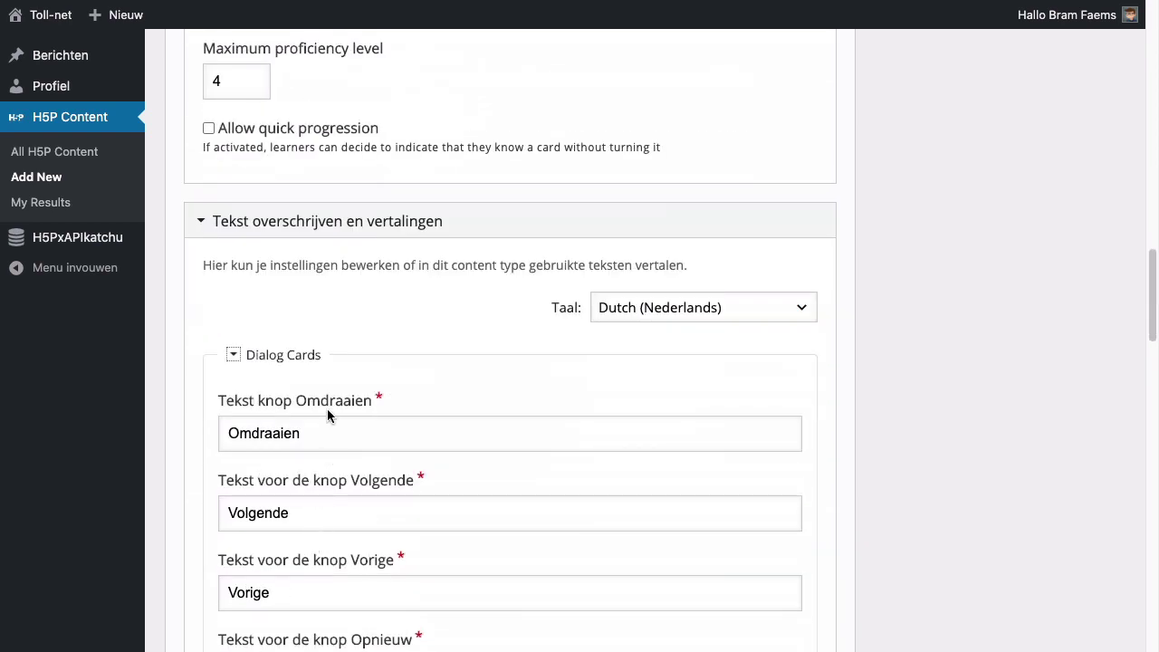
scroll(324, 432, "down", 2)
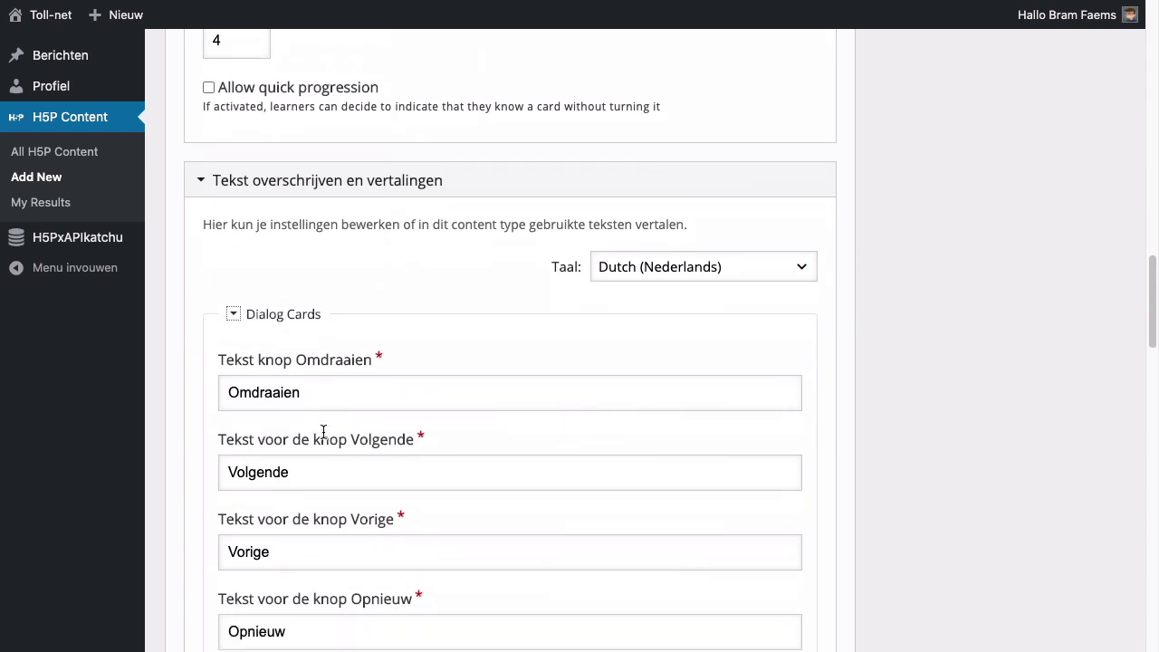
scroll(323, 432, "down", 4)
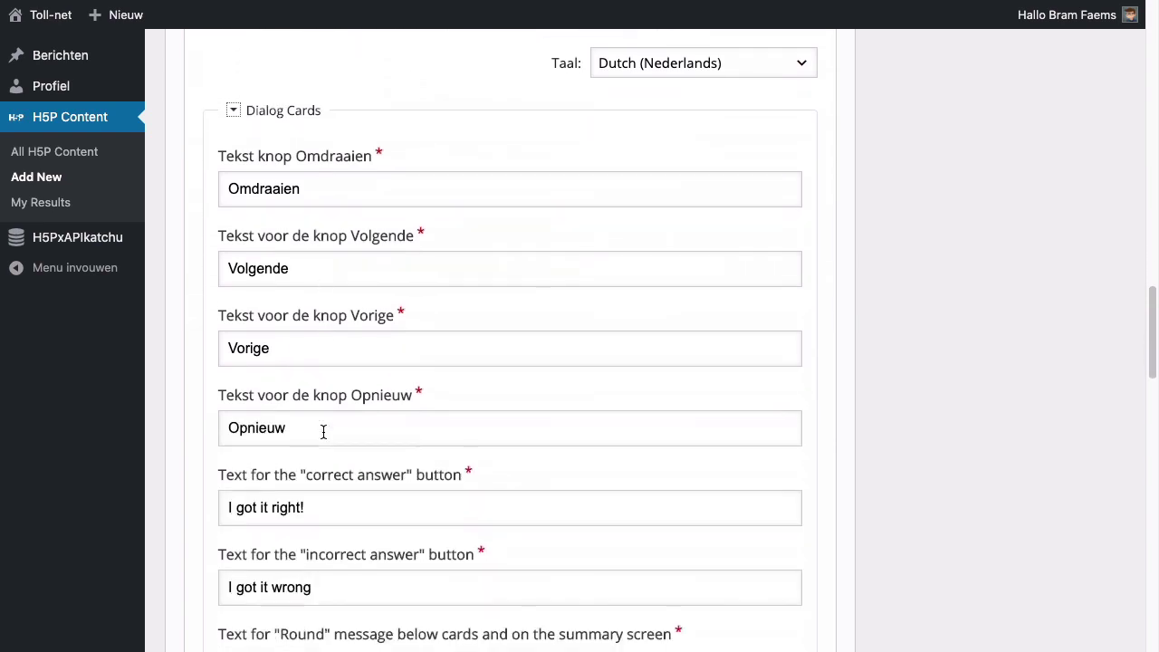
left_click(334, 474)
key("ctrl+a")
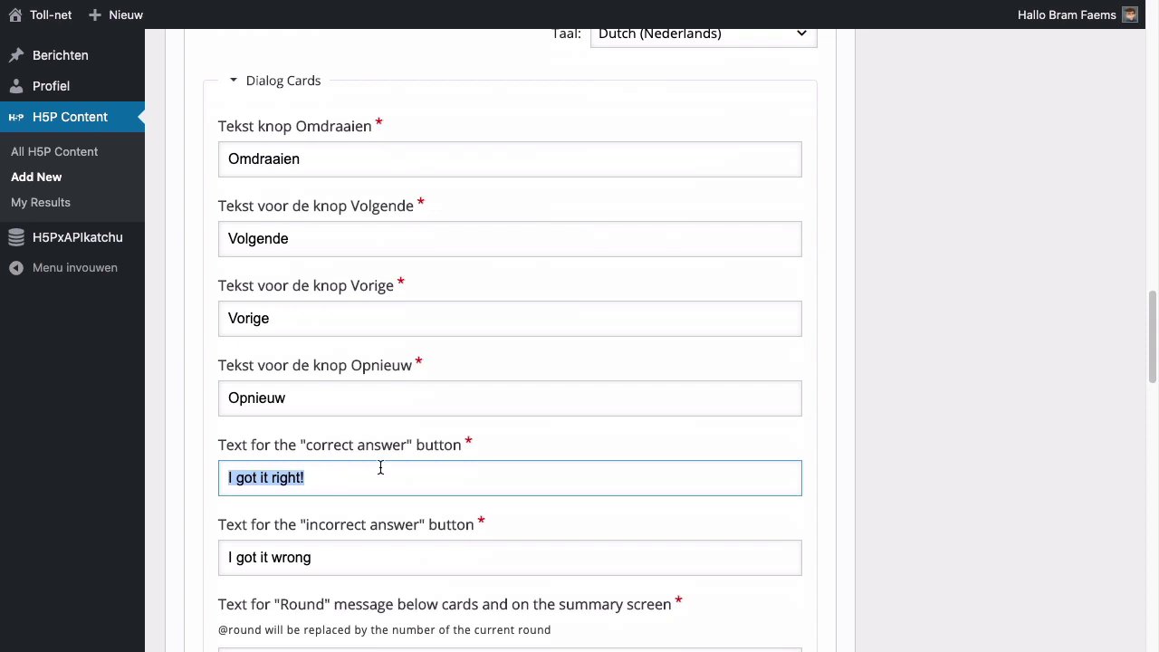
type("Juist!")
key("Tab")
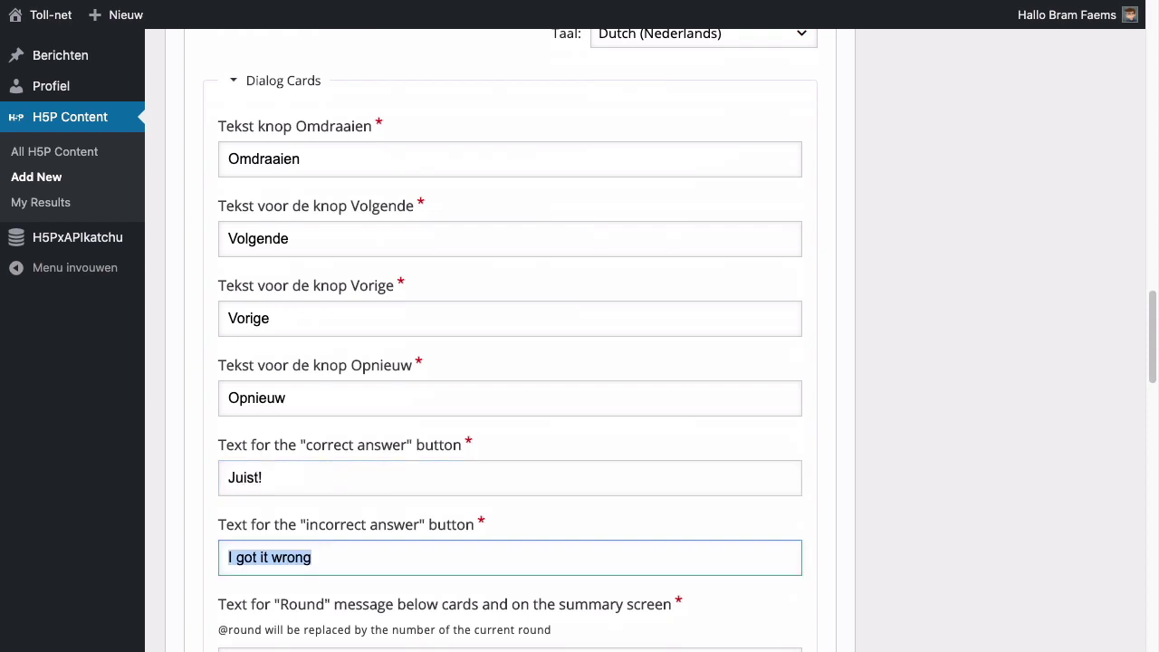
type("Fout!")
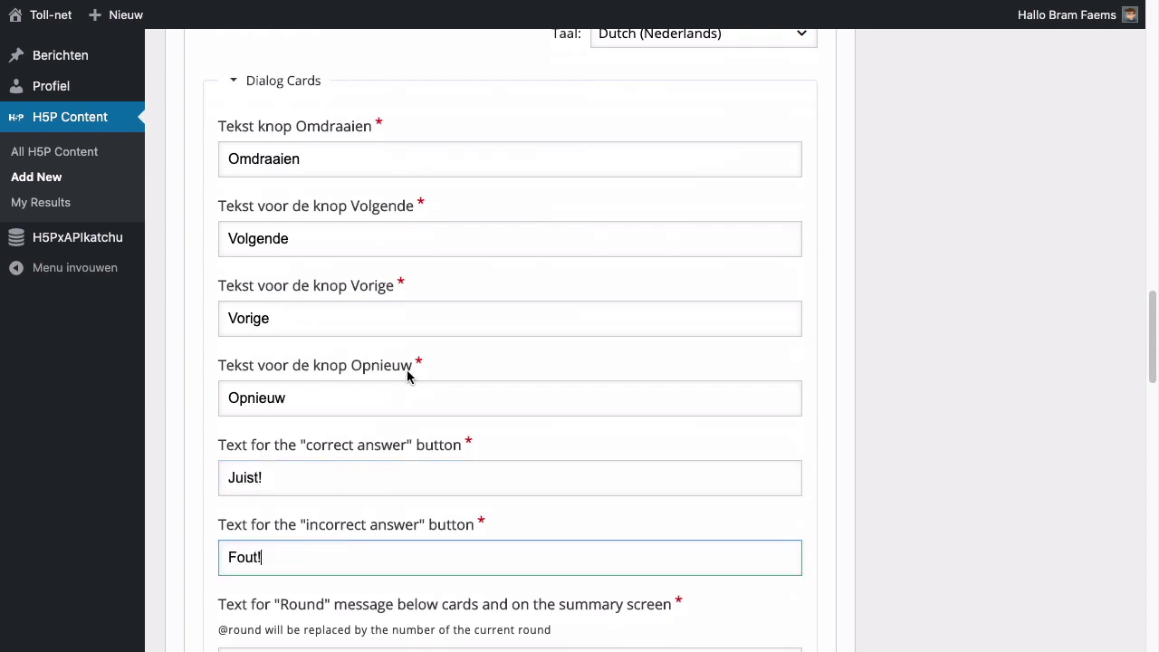
scroll(409, 375, "down", 5)
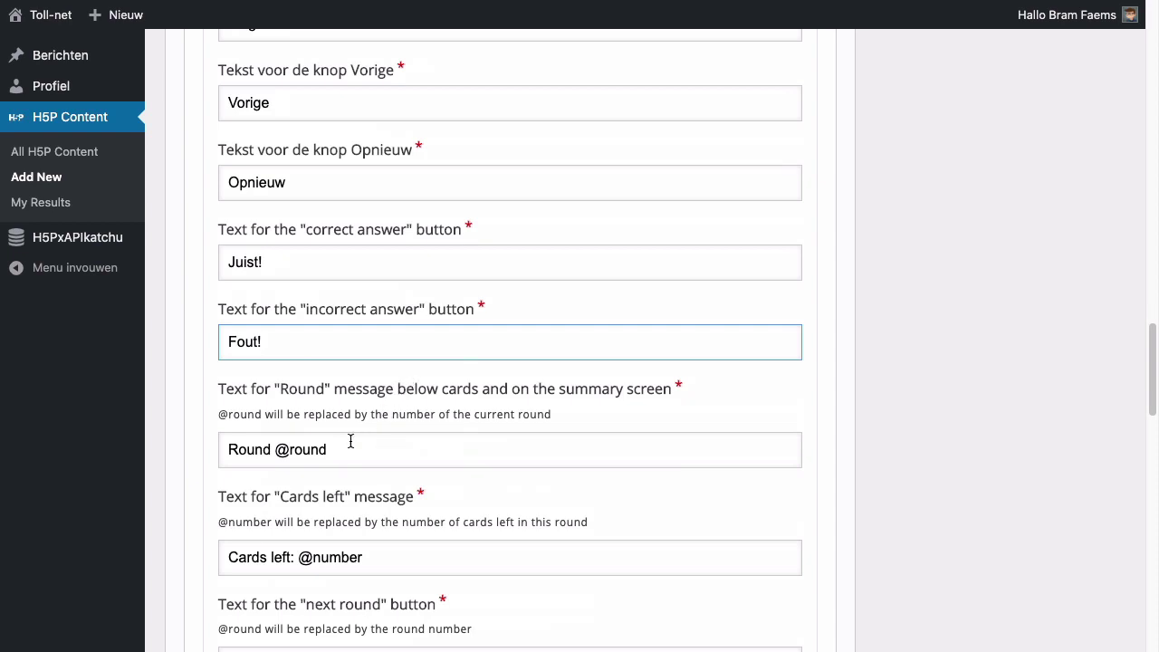
double_click(255, 450)
type("Ronde")
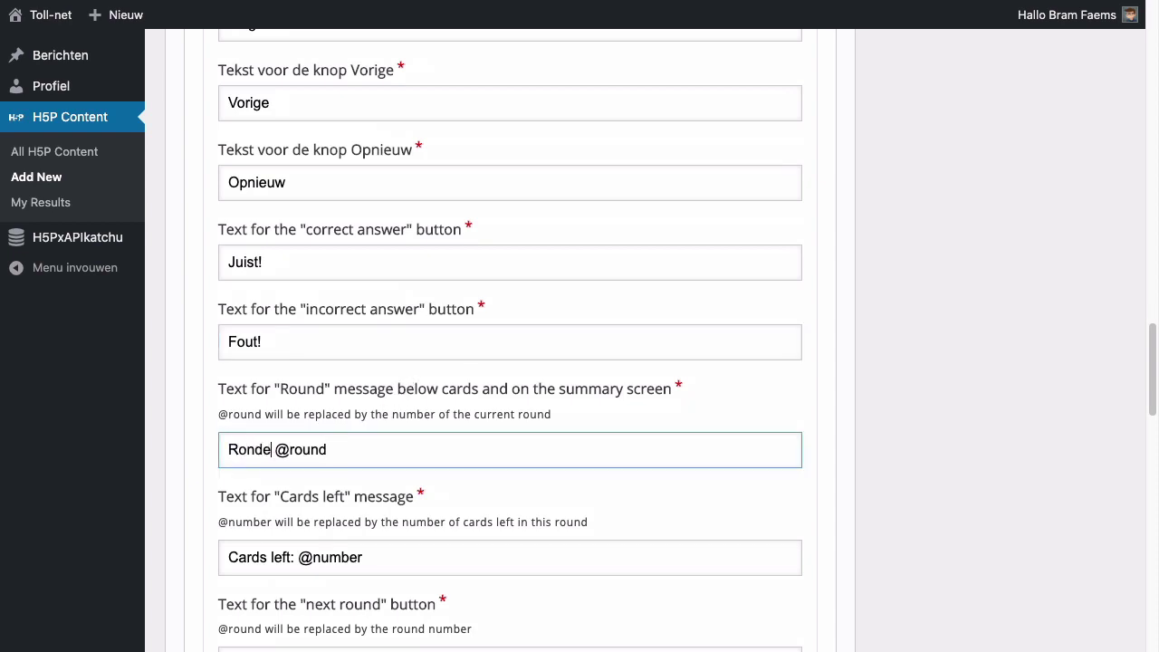
key("Tab")
key("Left")
key("alt+shift+Right")
key("alt+shift+Right")
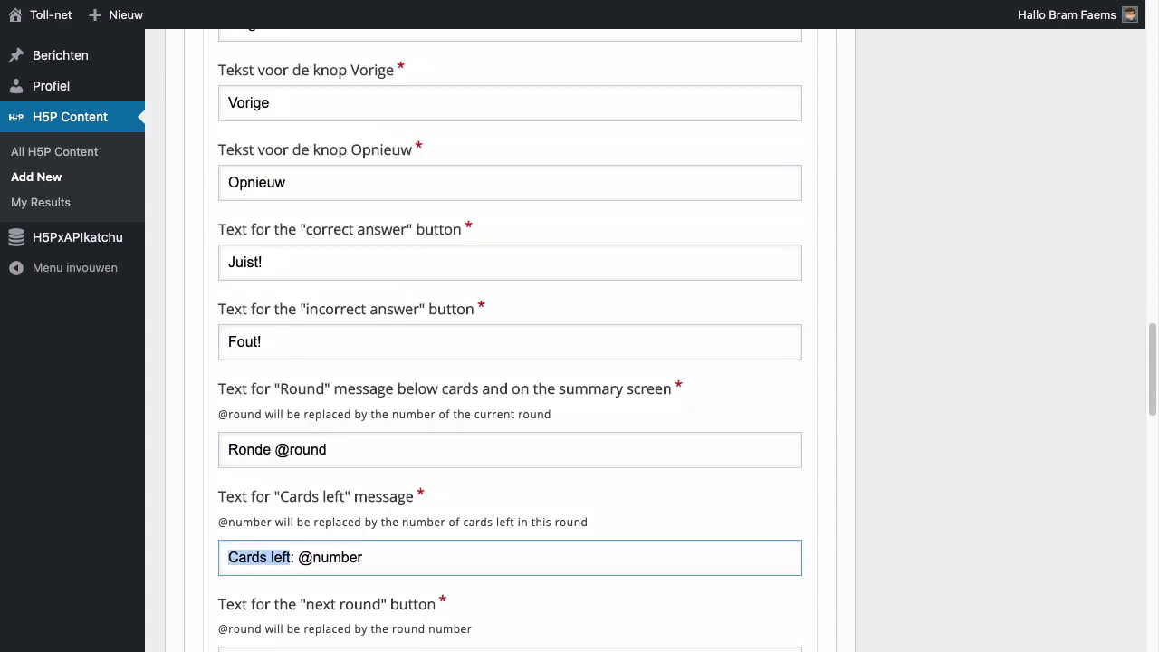
type("Kaartjes over")
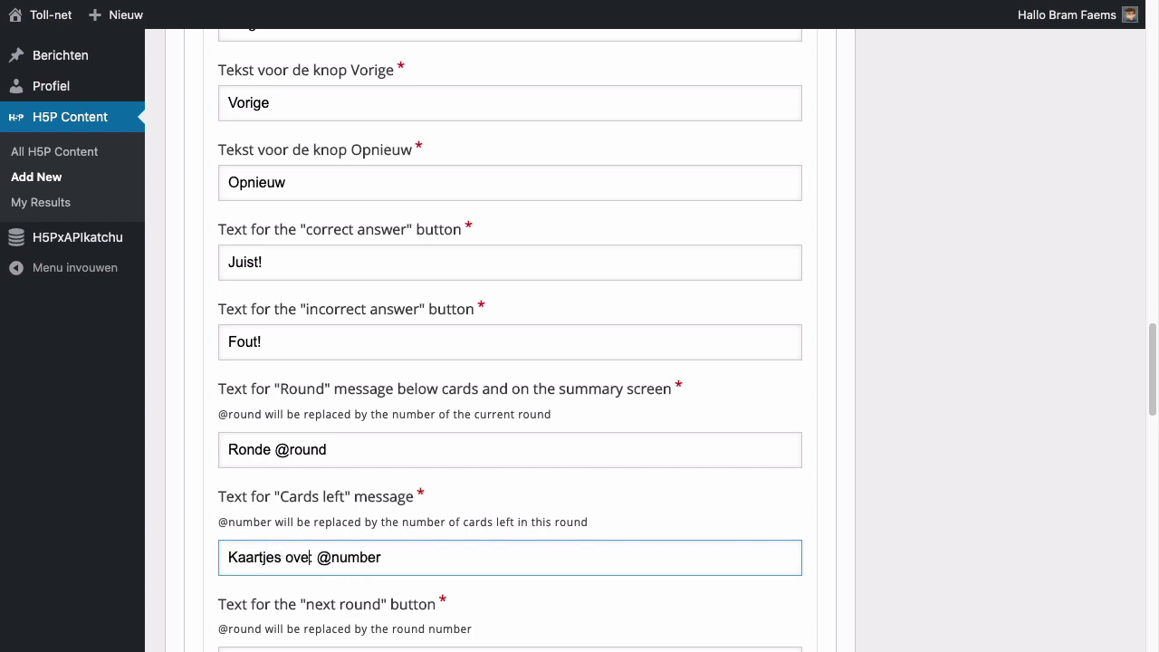
key("Tab")
key("Left")
key("alt+shift+Right")
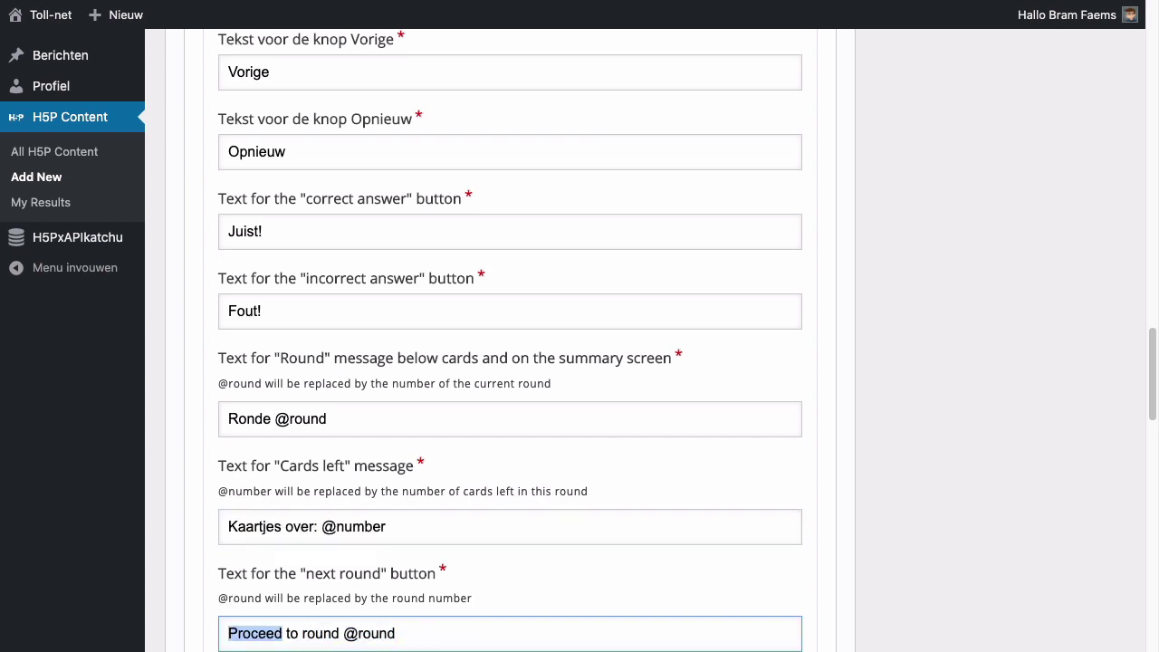
key("alt+shift+Right")
key("alt+shift+Right")
type("Naar ronde")
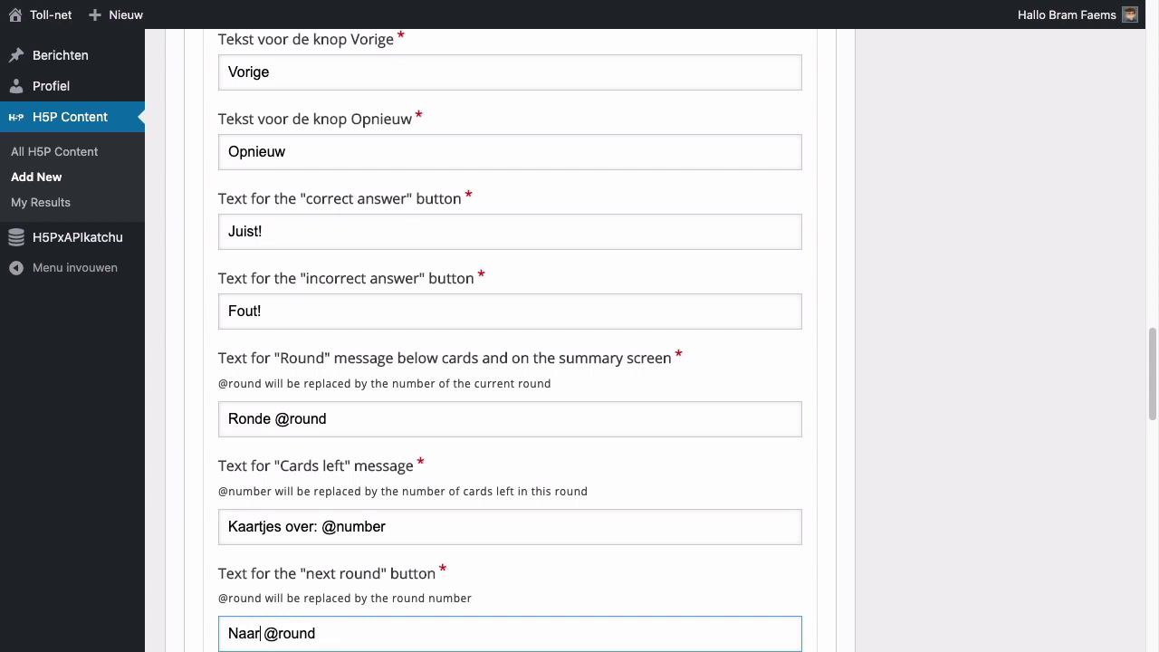
key("Tab")
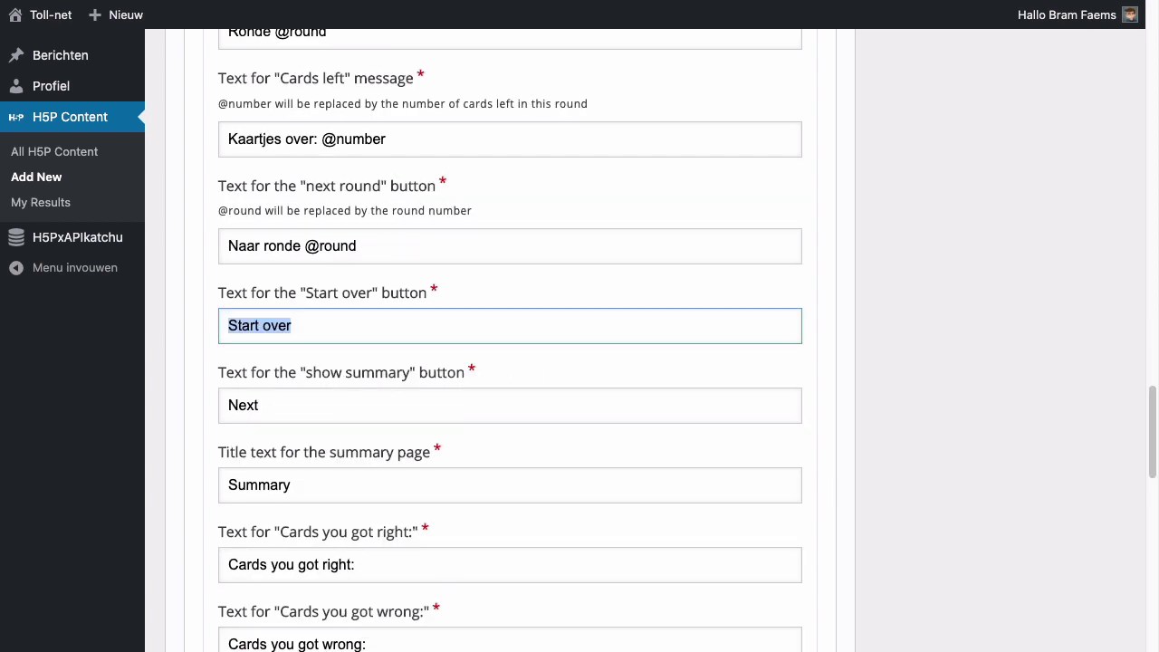
- Set the start over button to "Opnieuw beginnen", the show summary button to "Volgende" and the summary page title to "Samenvatting"
type("Opnieuw beginnen")
key("Tab")
type("Volgende")
key("Tab")
type("Samenvatting")
key("Tab")
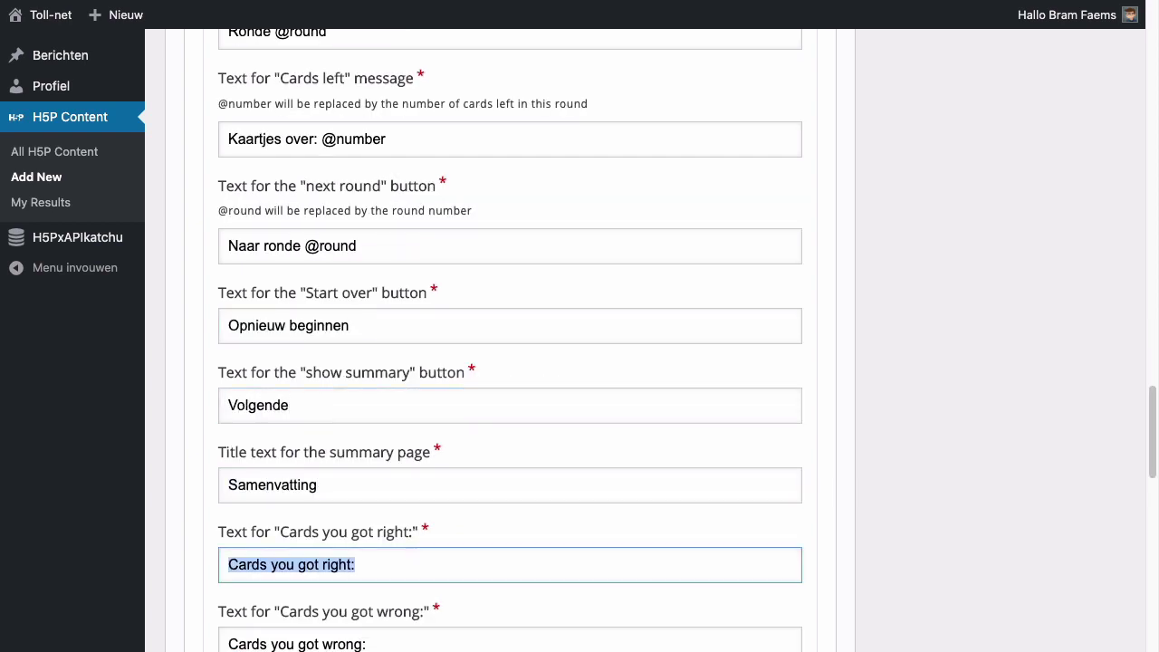
- Translate the card result labels: right as "Kaartjes die je juisthad:", wrong as "Kaartjes die je fout had:" and not shown as "Niet getoond:"
type("Kaartjes die je juisthad:")
key("Tab")
type("Kaartjes die je fout had:")
key("Tab")
type("Niet getoond:")
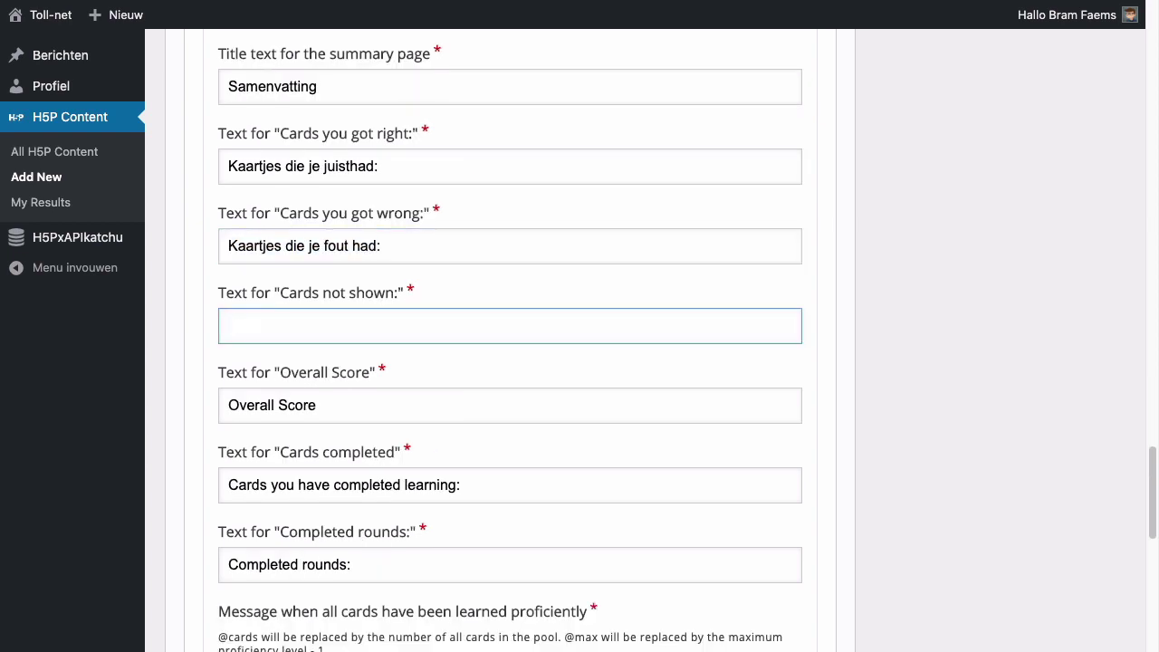
key("Tab")
- Set the overall score text to "Totale score:", cards completed to "Kaartjes die je kent" and completed rounds to "Afgewerkte rondes:"
type("Totale score:")
key("Tab")
type("Kaartjes die je kent:")
key("Tab")
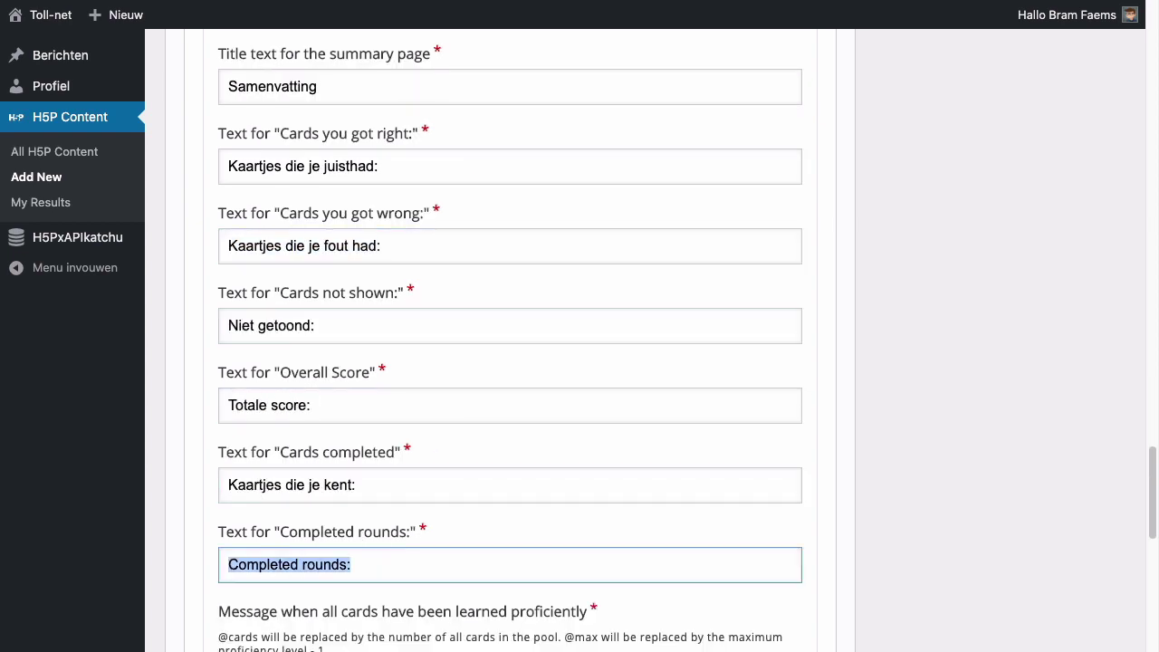
key("shift+Tab")
key("End")
key("BackSpace")
key("Tab")
type("Afgewerkte rondes:")
key("Tab")
key("Home")
key("ctrl+shift+Right")
key("ctrl+shift+Right")
key("ctrl+shift+Right")
key("ctrl+shift+Right")
key("ctrl+shift+Right")
type("Goed zo! Je had al")
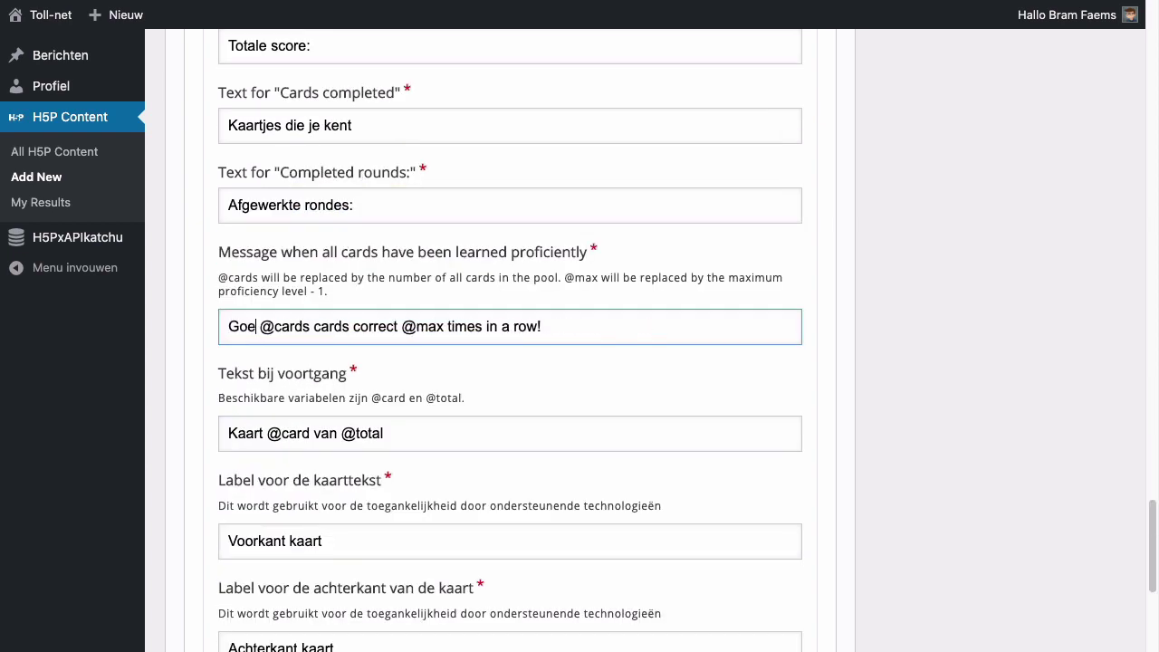
key("BackSpace")
key("BackSpace")
key("BackSpace")
key("ctrl+Right")
key("ctrl+shift+Right")
key("ctrl+shift+Right")
type("kaartjes")
key("ctrl+Right")
key("ctrl+shift+Right")
key("ctrl+shift+Right")
key("ctrl+shift+Right")
key("ctrl+shift+Right")
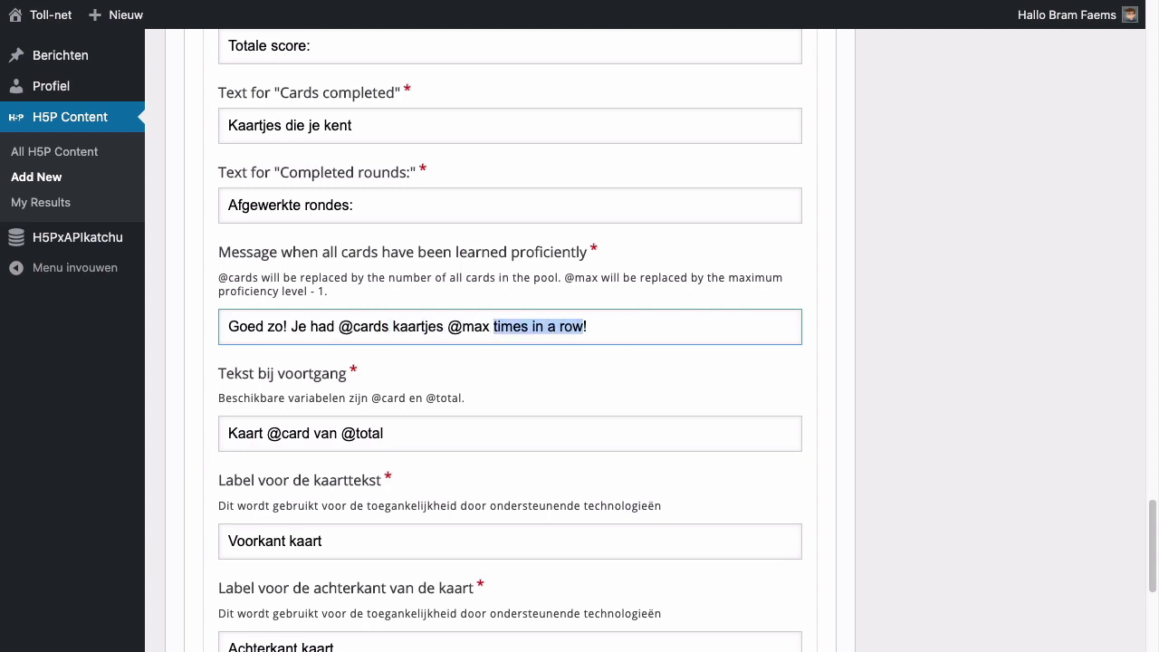
type("keer op een rij juist!")
- In the Start over confirmation texts, set the header to "Opnieuw beginnen." and the body to "Je moet helemaal opnieuw starten? Ben je zeker?"
key("Tab")
key("Tab")
key("Tab")
key("Tab")
key("Tab")
key("Tab")
key("Return")
key("Tab")
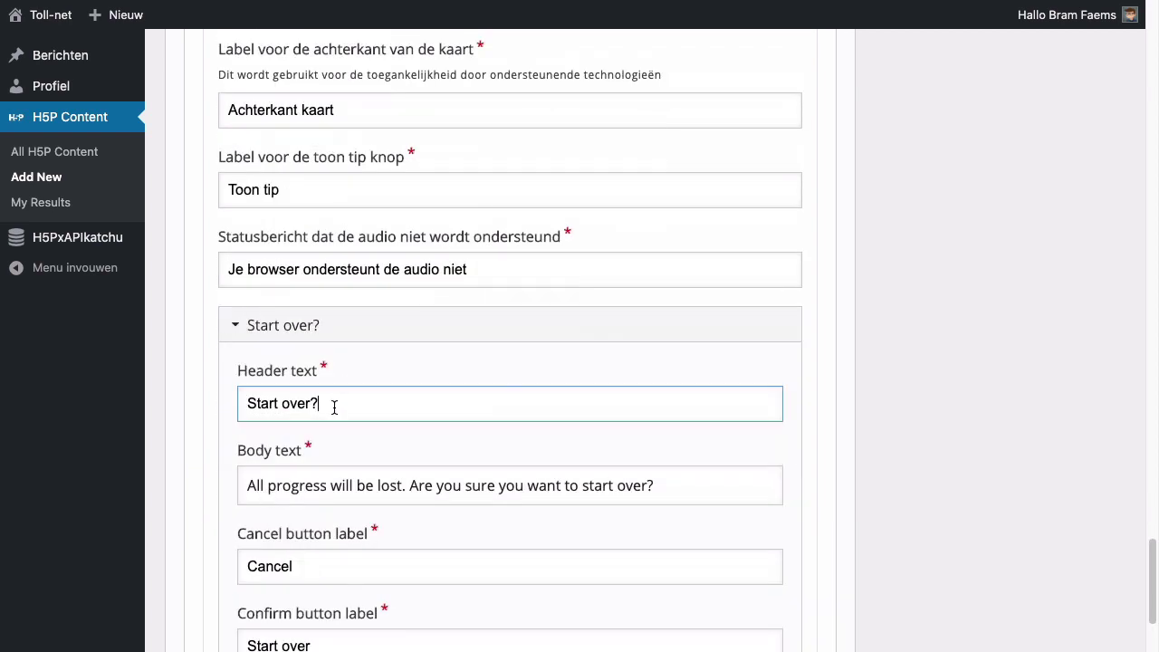
type("Opnieuw beginnen.")
key("Tab")
type("Je moet helemaal opnieuw starten? Ben je zeker?")
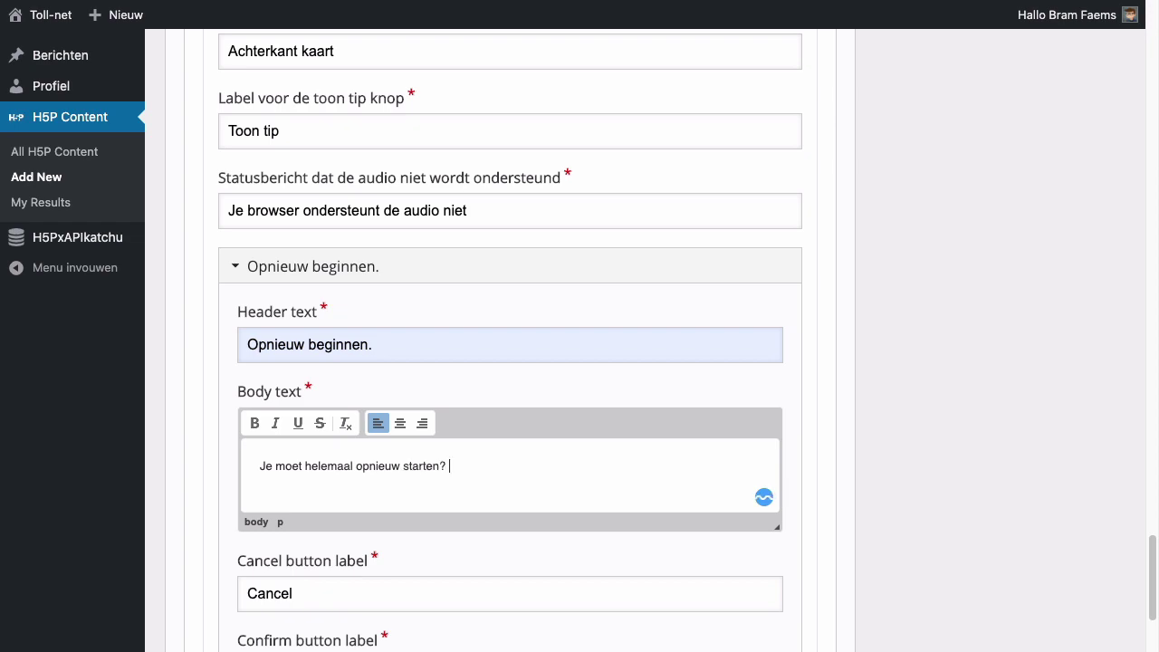
- Set the confirmation's cancel label to "Annuleer" and its confirm label to "Opnieuw starten"
key("Tab")
type("Annuleer")
key("Tab")
type("Opnieuw starten")
- Save the updated exercise and test the banana card by flipping it and marking it as correct
scroll(883, 226, "up", 10)
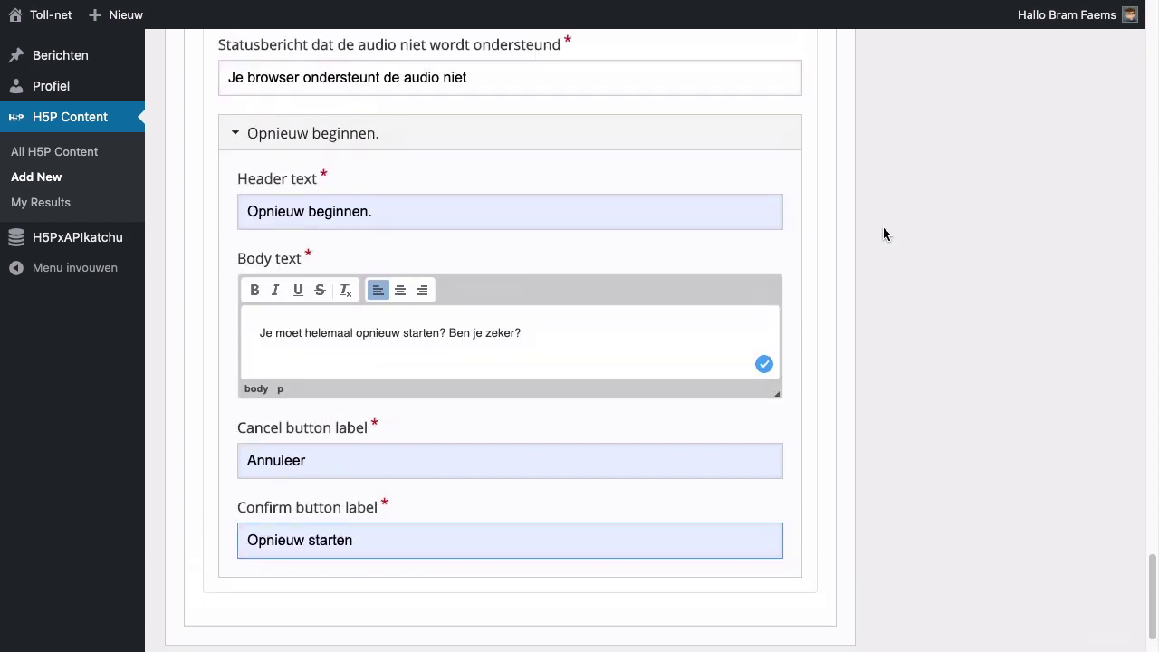
scroll(883, 233, "up", 20)
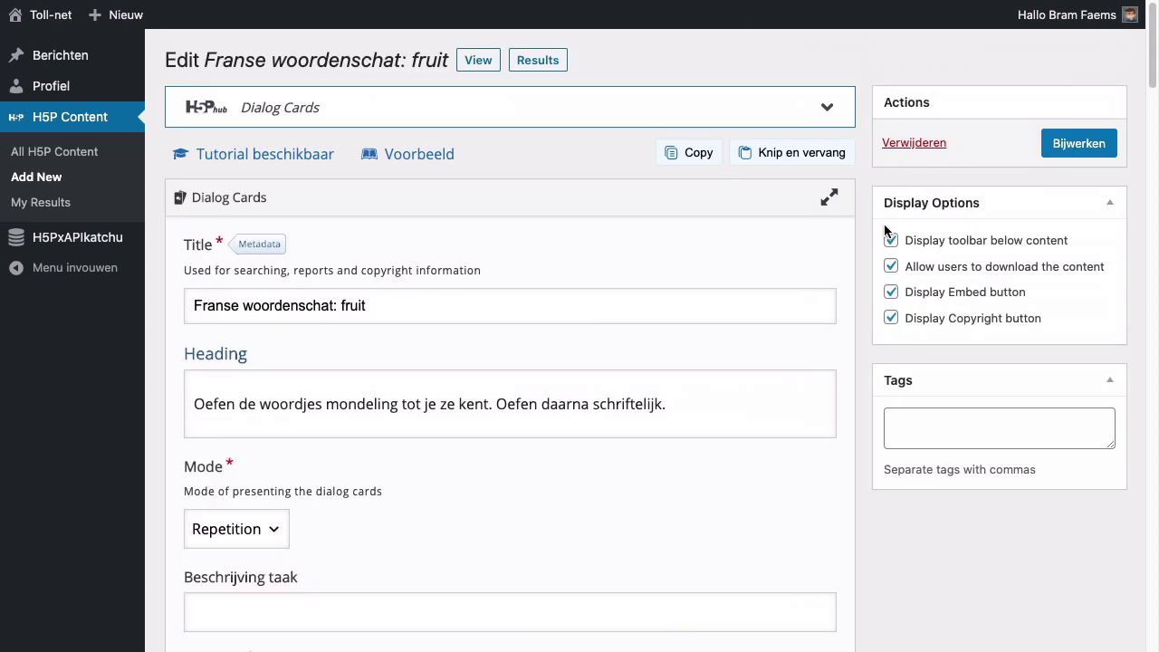
left_click(1083, 150)
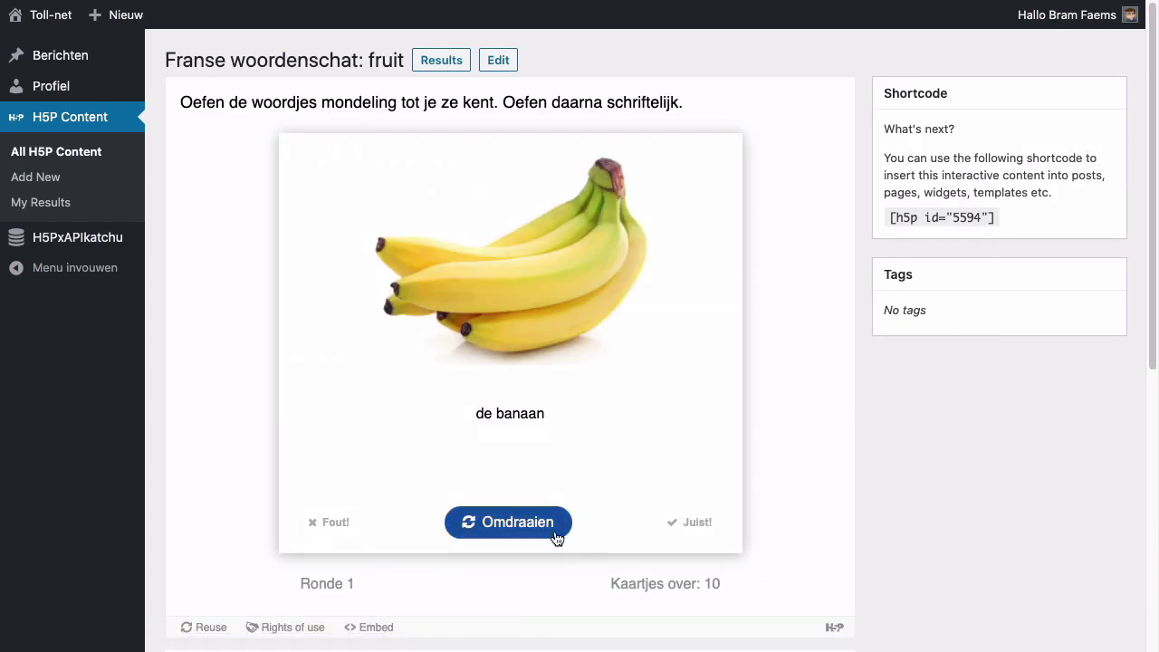
left_click(557, 538)
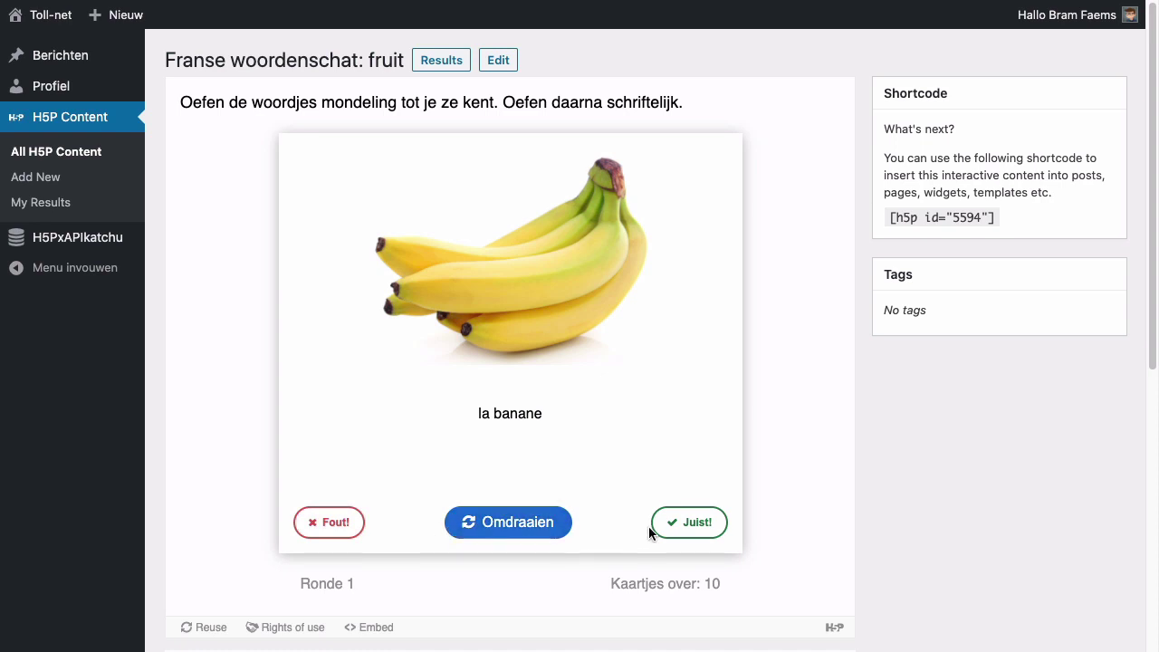
left_click(673, 520)
- Open the exercise through its direct sharing link and return to the content page
scroll(196, 193, "down", 3)
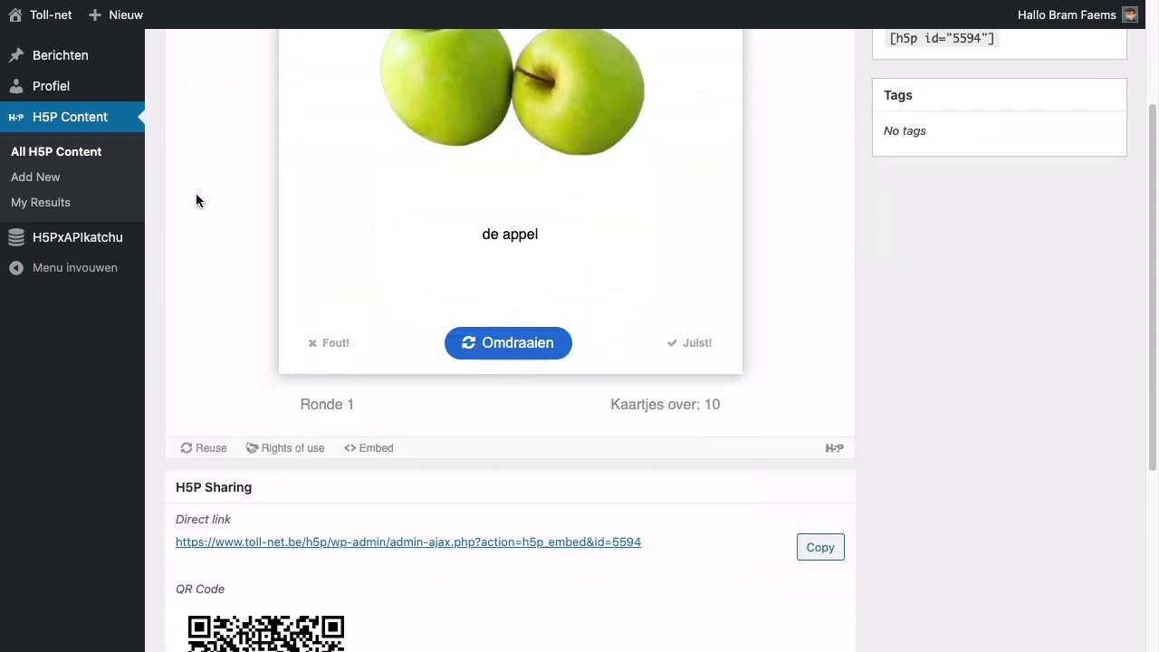
scroll(195, 193, "down", 2)
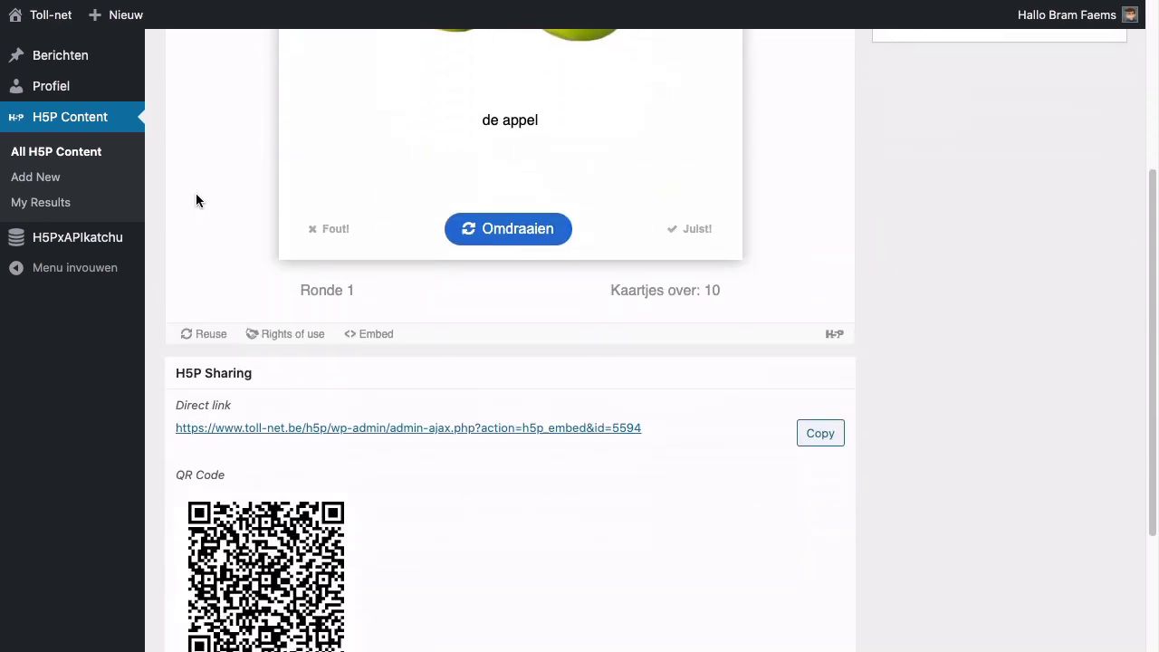
scroll(196, 200, "down", 1)
left_click(399, 385)
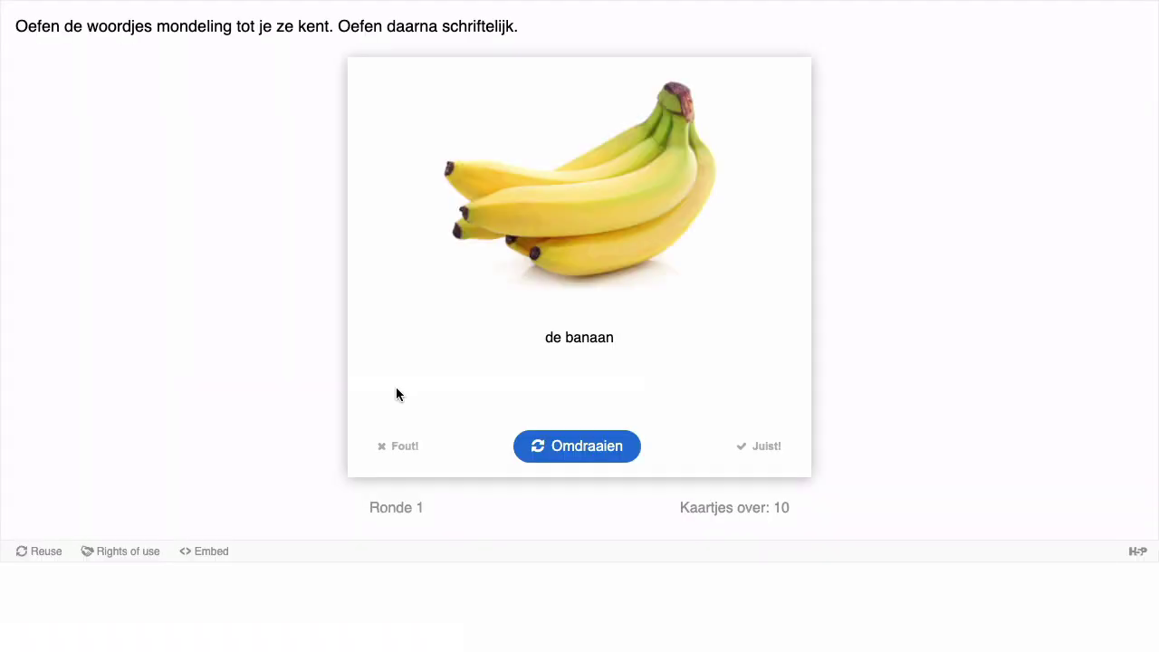
scroll(395, 387, "left", 5)
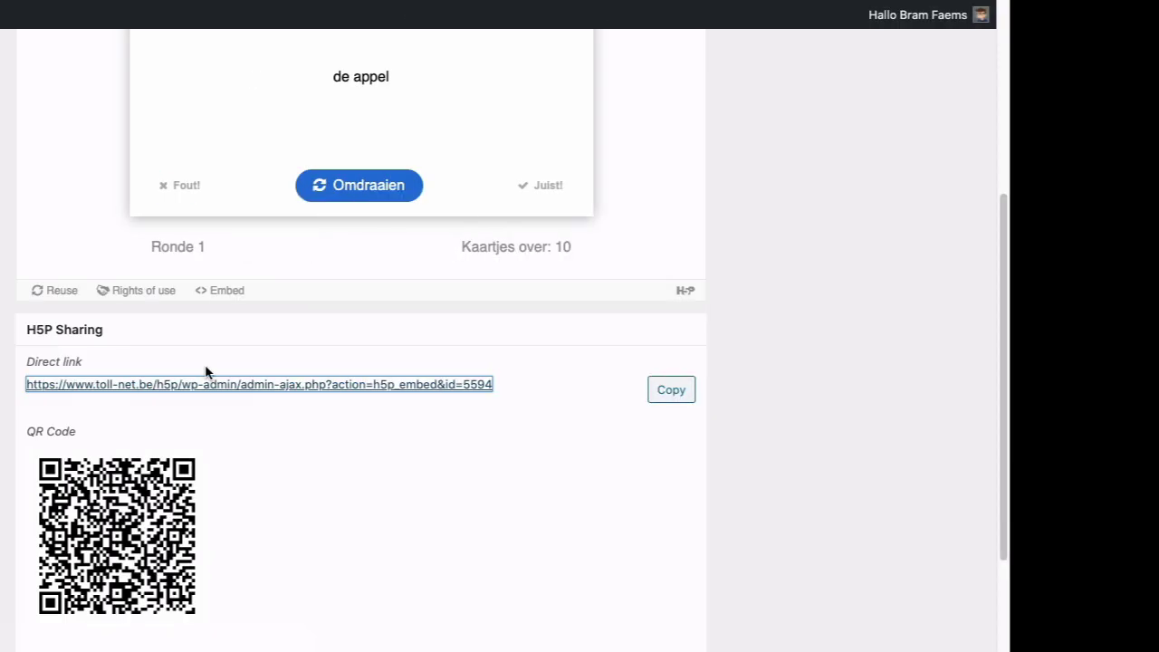
- Check the copy options of the QR code image and copy the HTML embed code snippet
scroll(232, 534, "down", 2)
right_click(252, 434)
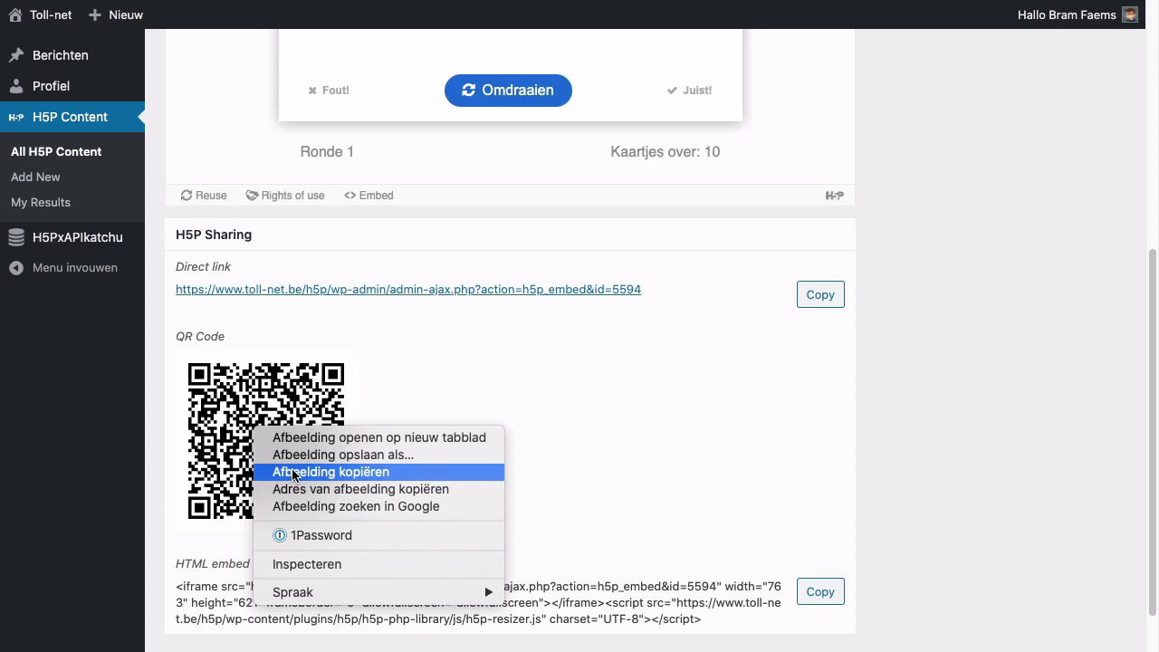
left_click(670, 455)
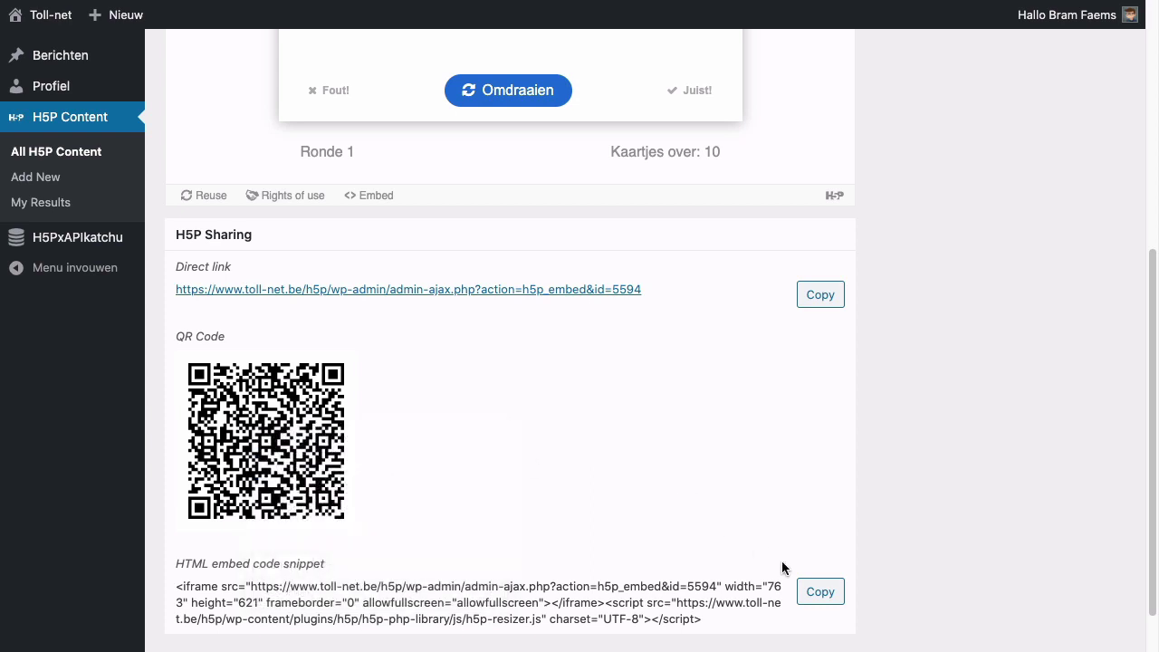
left_click(838, 594)
- Open the exercise's reuse options and download it as an .h5p file
scroll(574, 403, "up", 5)
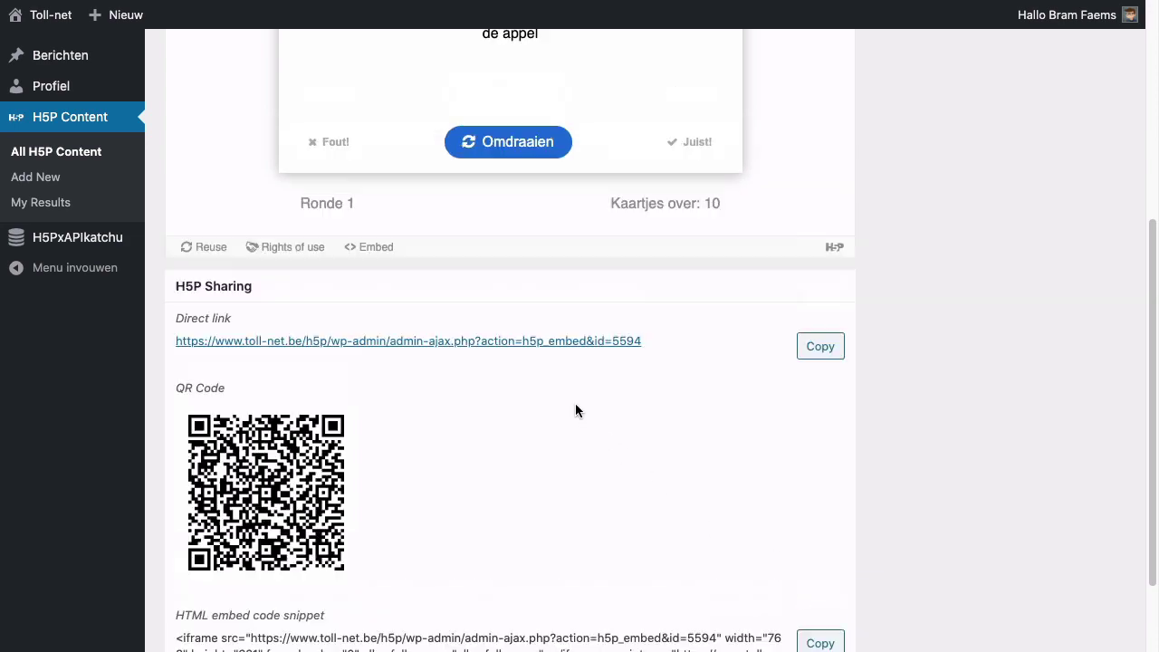
left_click(18, 181)
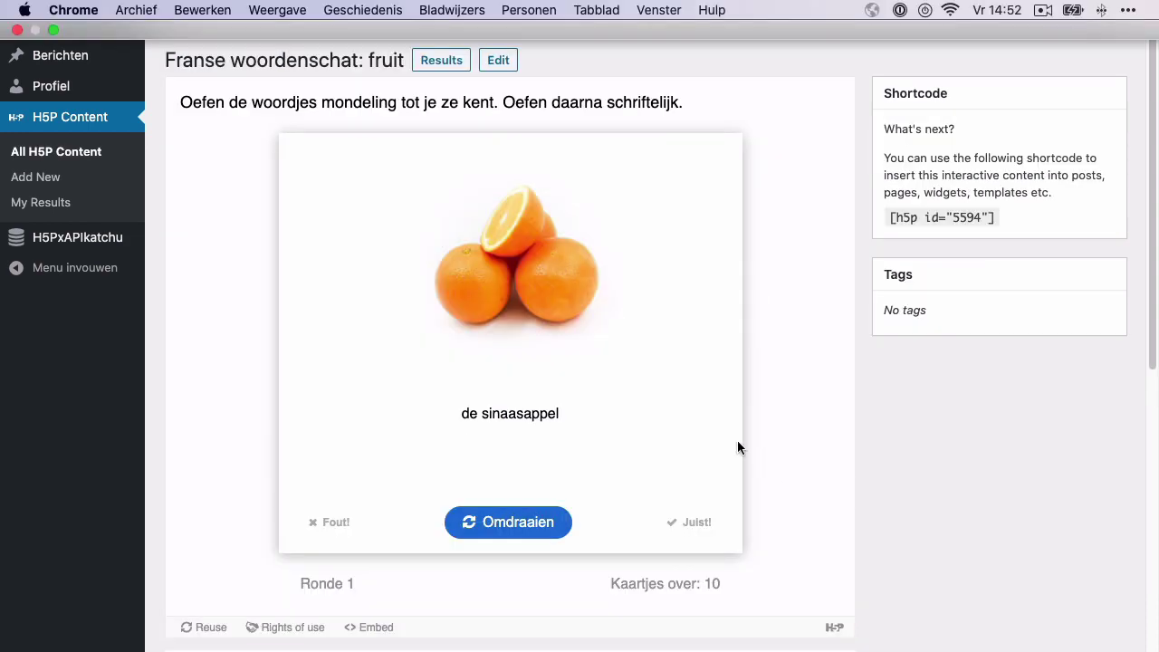
left_click(187, 628)
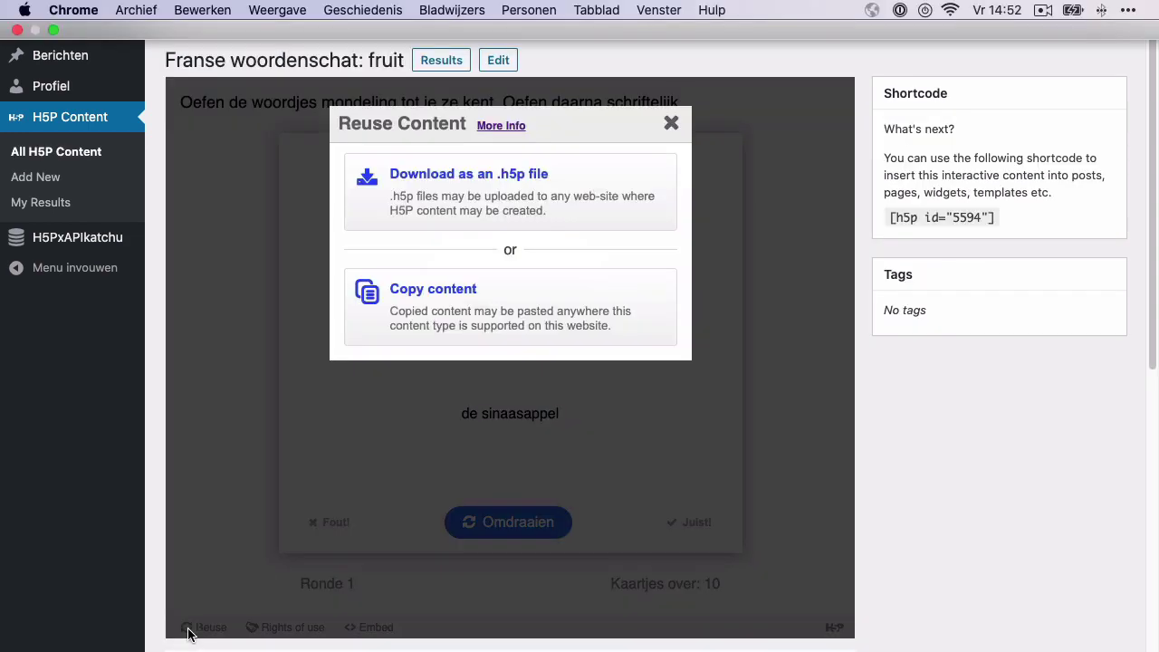
left_click(491, 223)
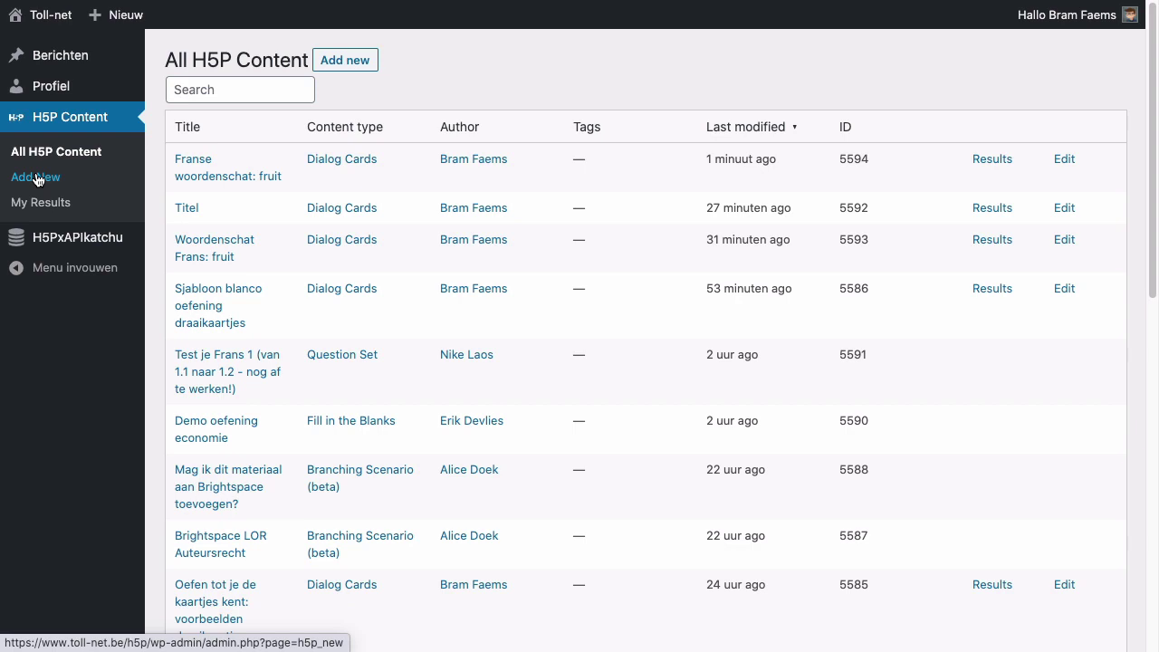
- Add new content by uploading and using "sjabloon-blanco-oefening-draaikaartjes-5592.h5p", and look through the template's fields
left_click(37, 178)
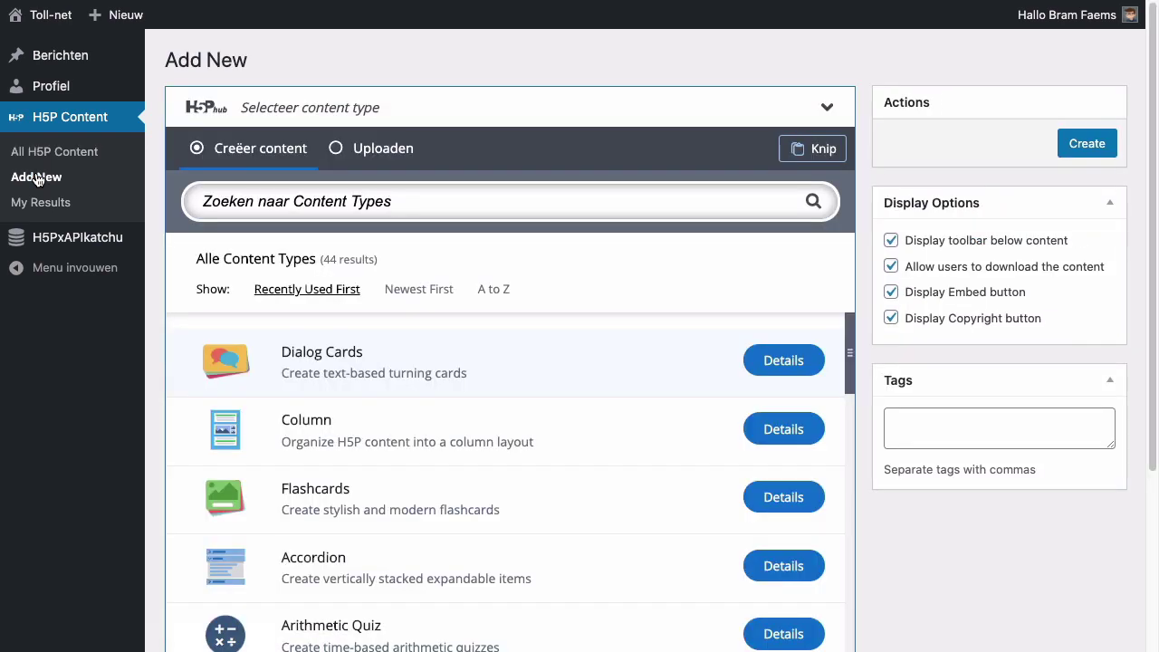
left_click(382, 156)
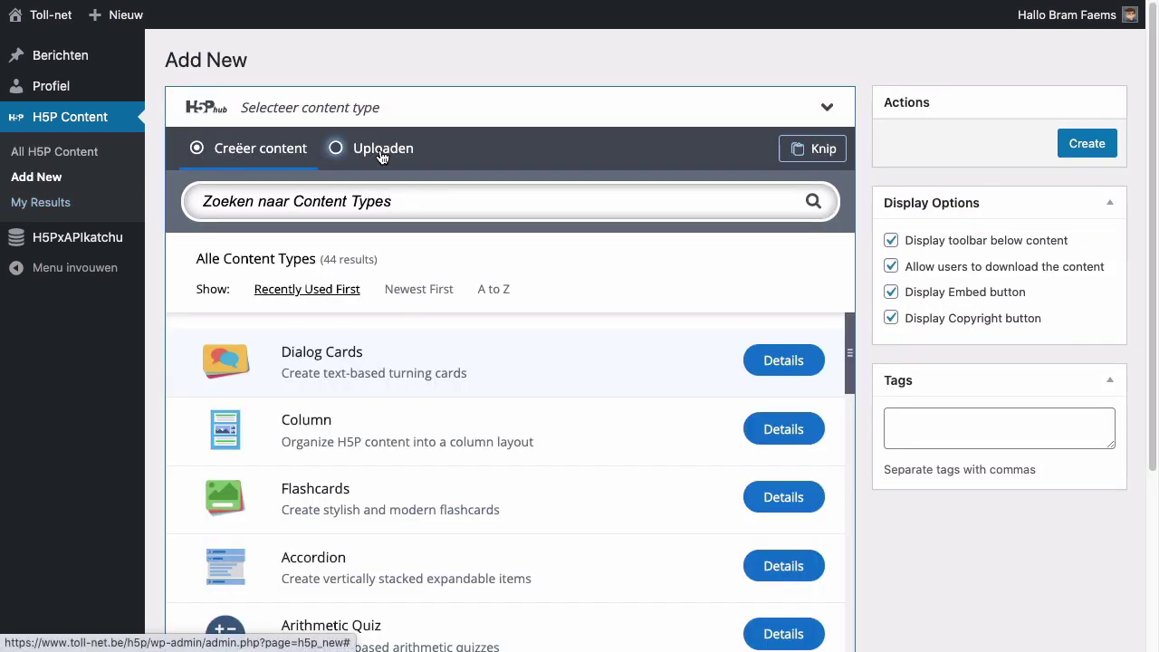
left_click(549, 251)
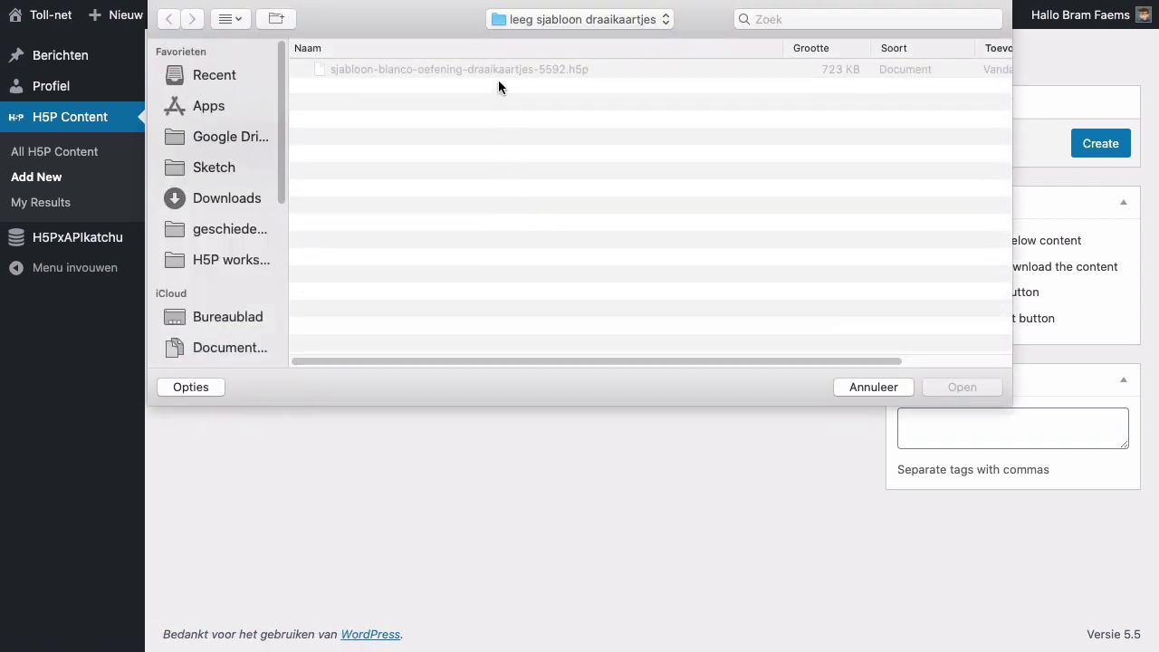
left_click(503, 73)
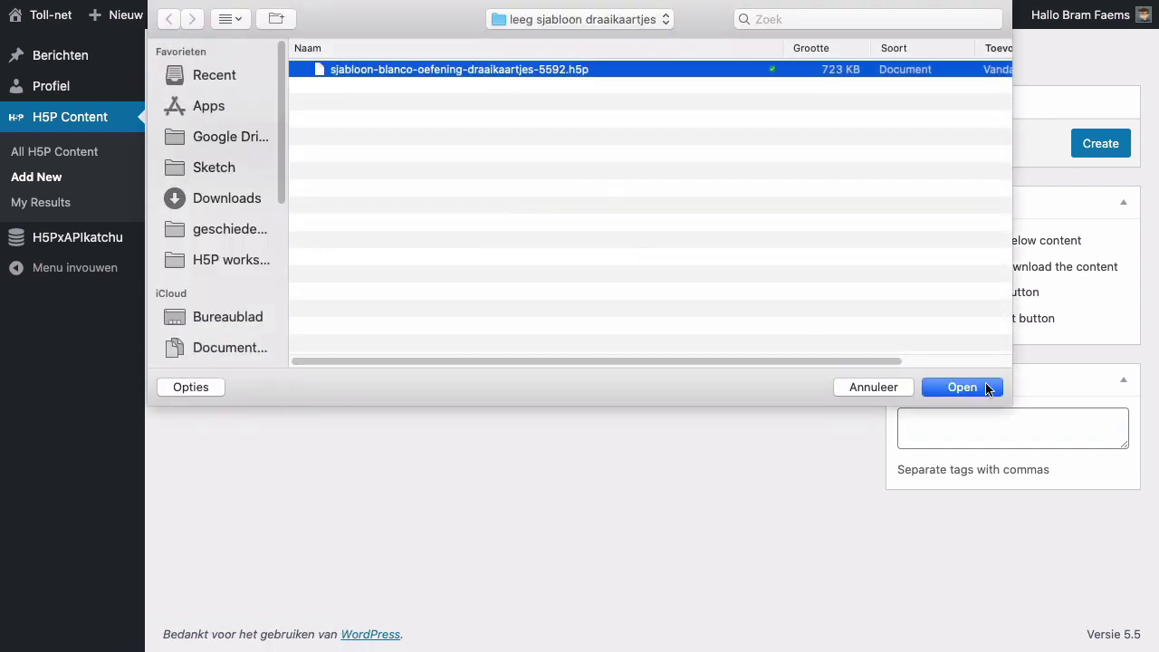
left_click(984, 386)
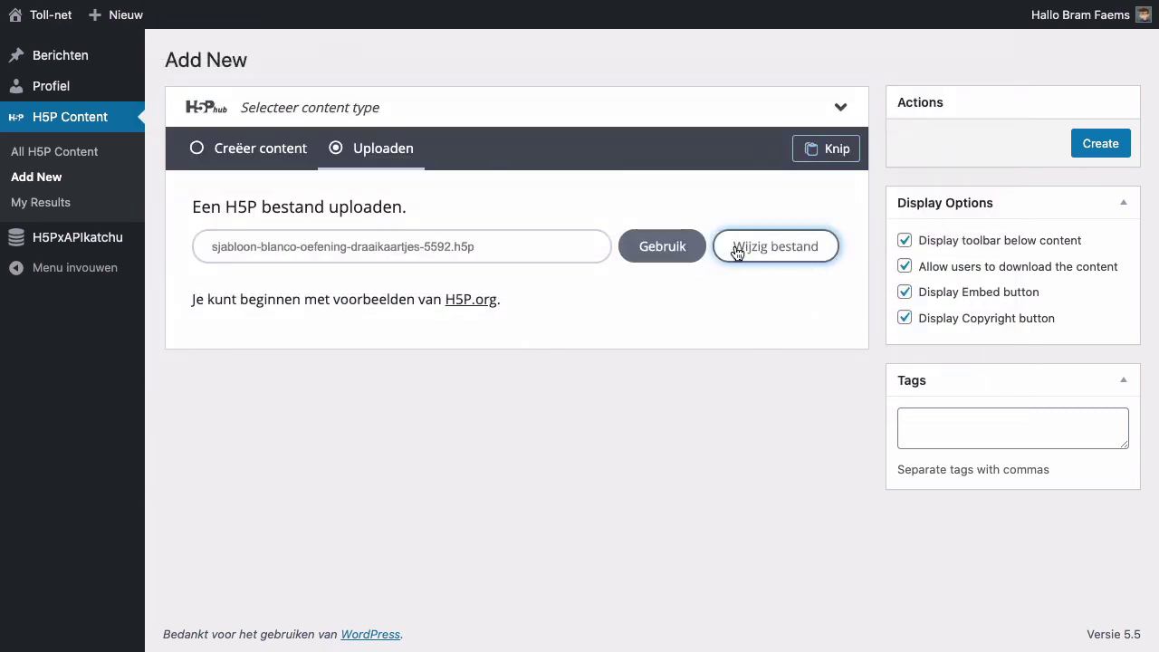
left_click(662, 246)
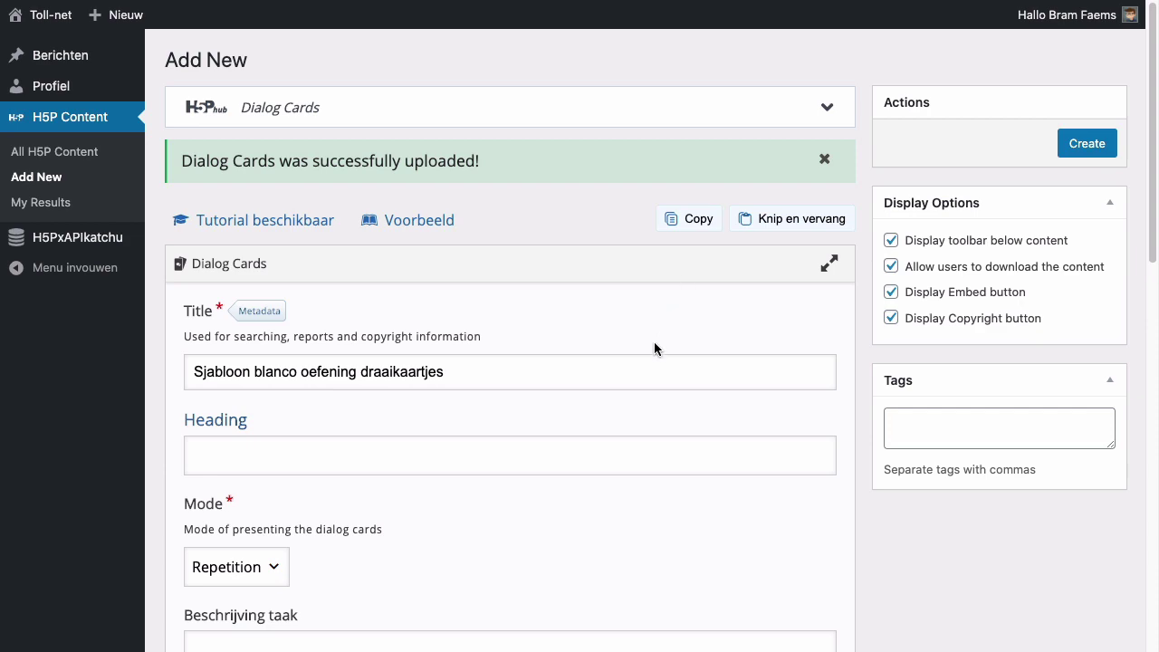
scroll(646, 357, "down", 2)
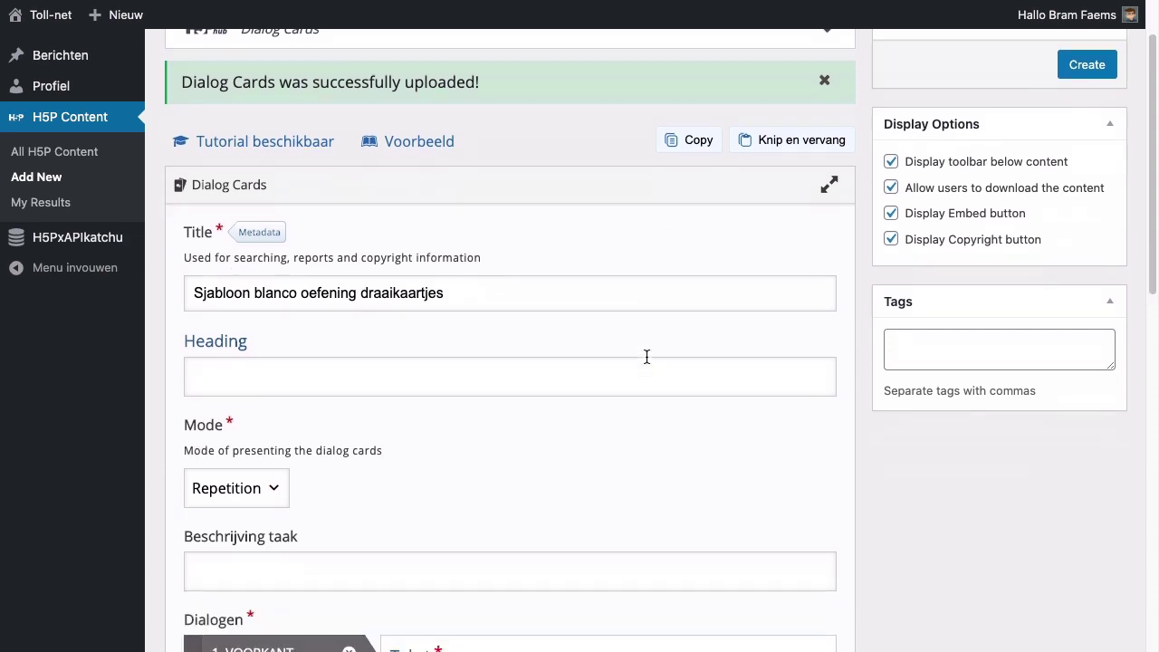
scroll(647, 357, "down", 1)
scroll(646, 357, "down", 5)
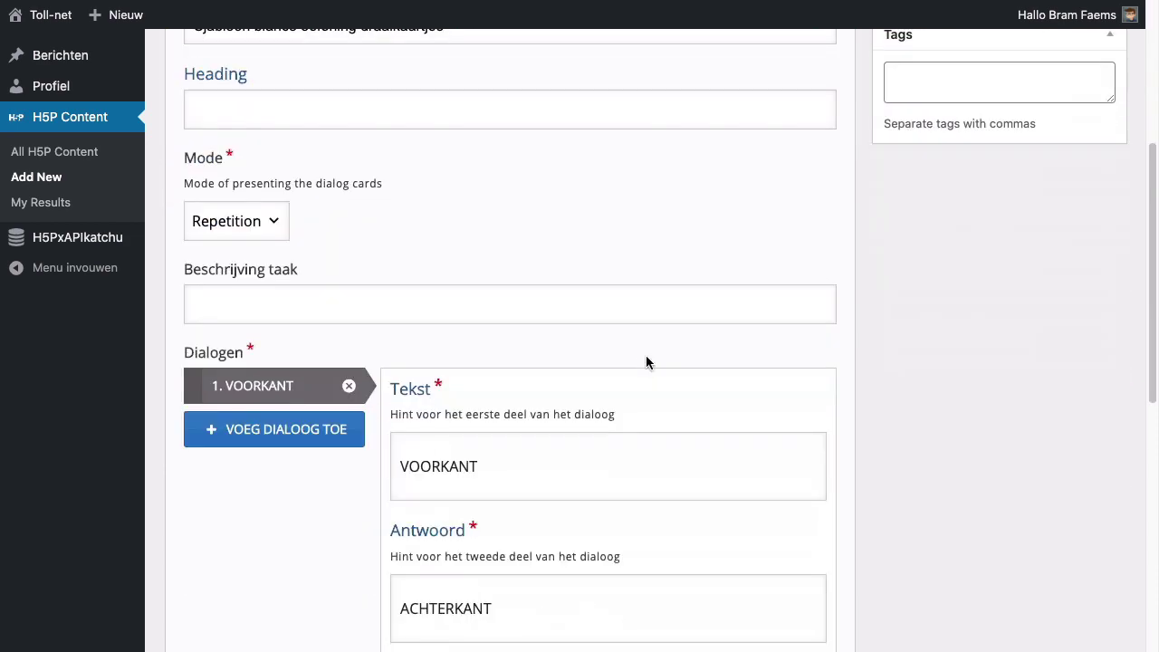
scroll(642, 366, "down", 4)
scroll(642, 366, "down", 2)
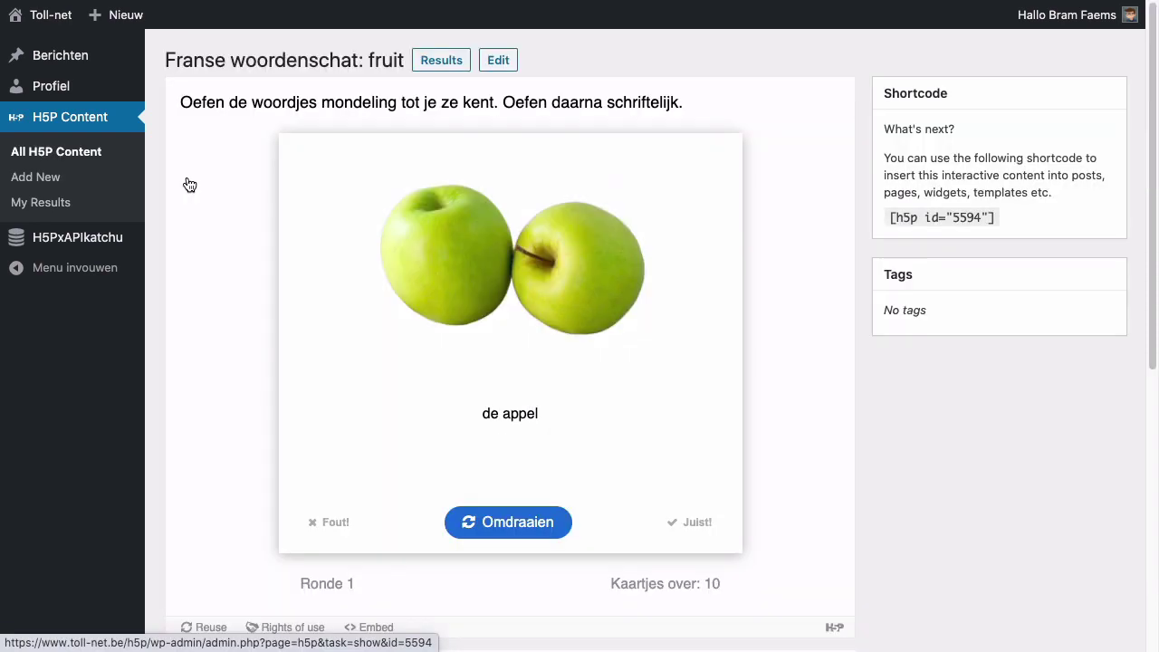